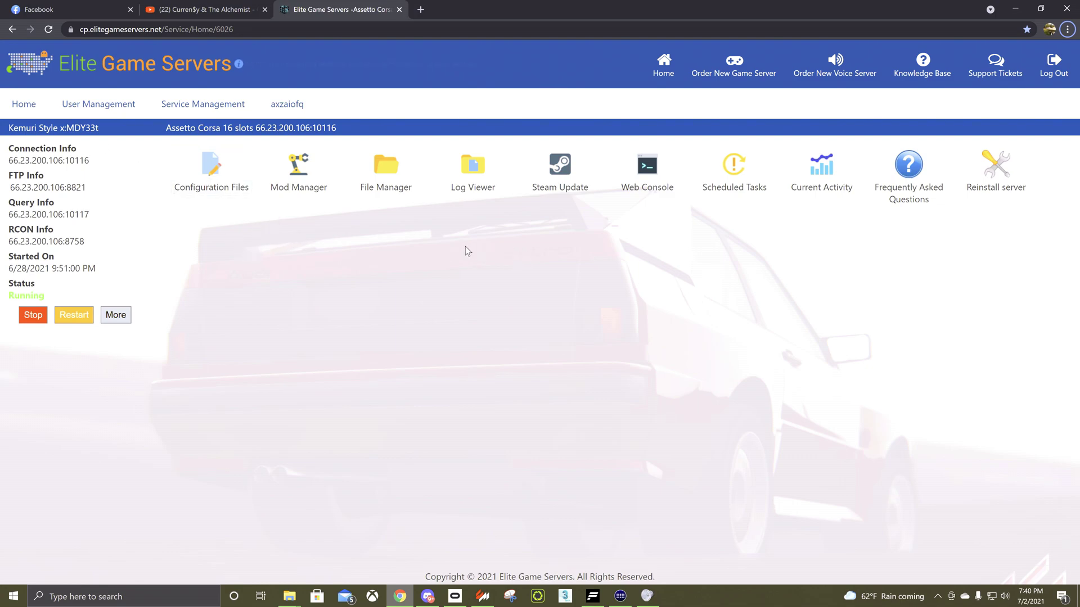
# Switch to Content Manager, dismiss the quick switches, and open the Kemuri Style server preset.
pyautogui.click(483, 601)
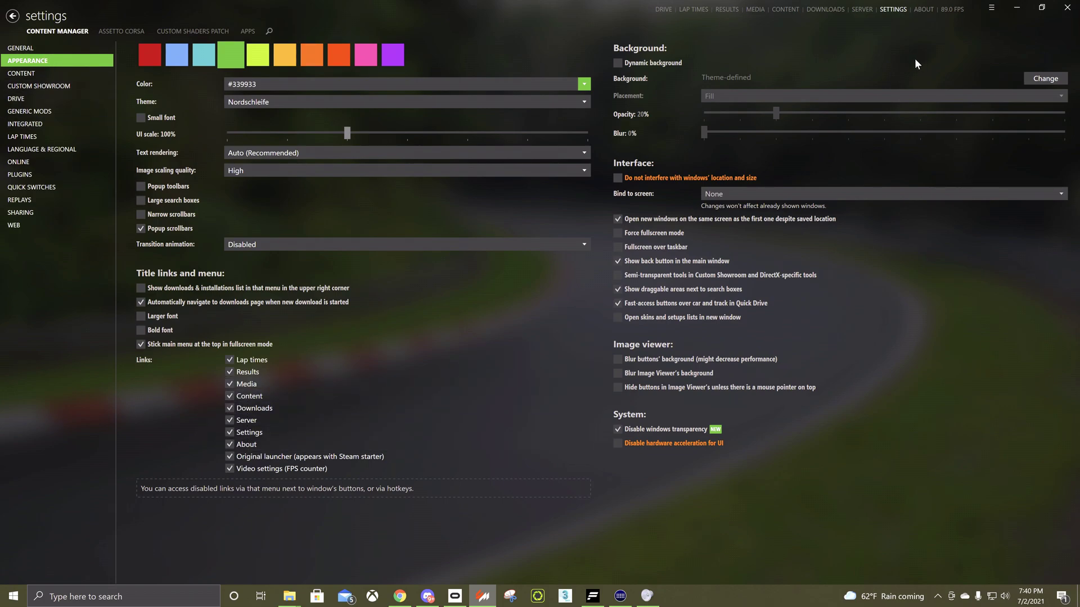
pyautogui.hotkey('ctrl', 'alt', 'q')
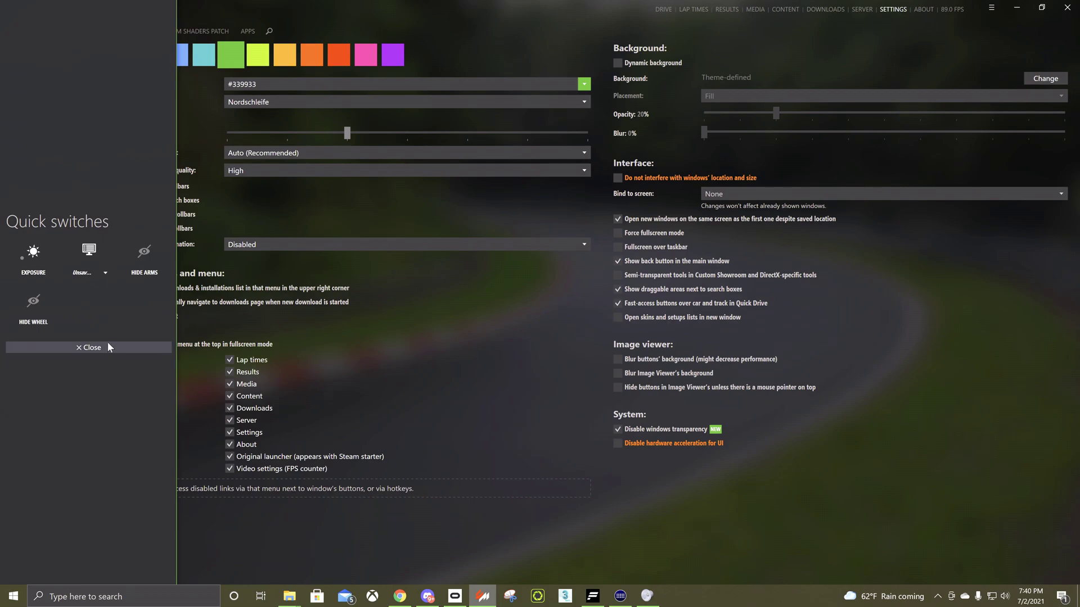
pyautogui.click(106, 343)
pyautogui.click(862, 9)
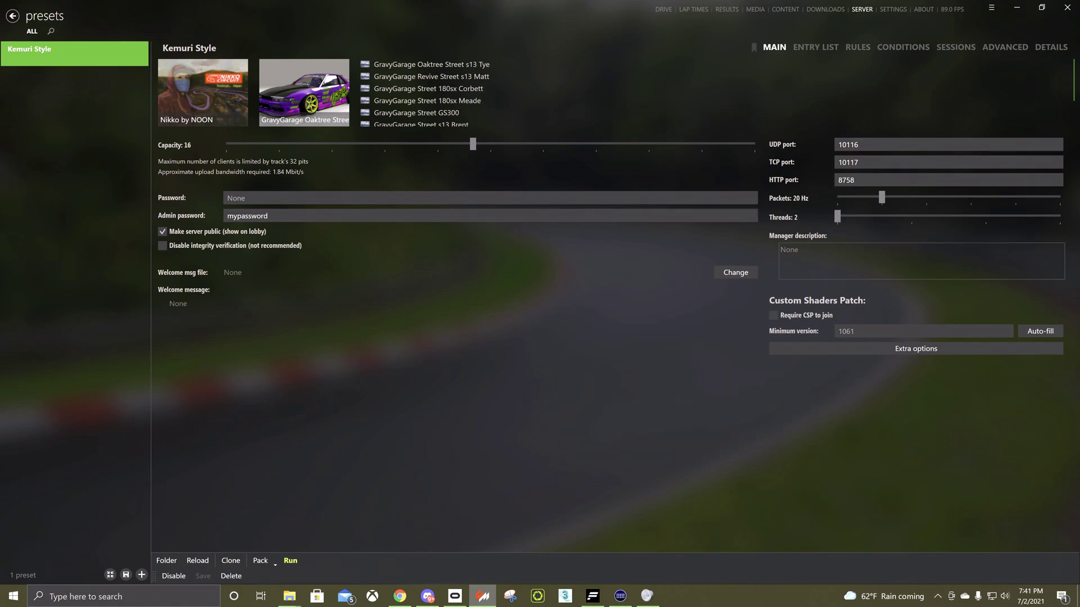
# Switch to the Elite Game Servers page in Chrome and open cfg\server_cfg.ini from the configuration files for text editing.
pyautogui.click(404, 596)
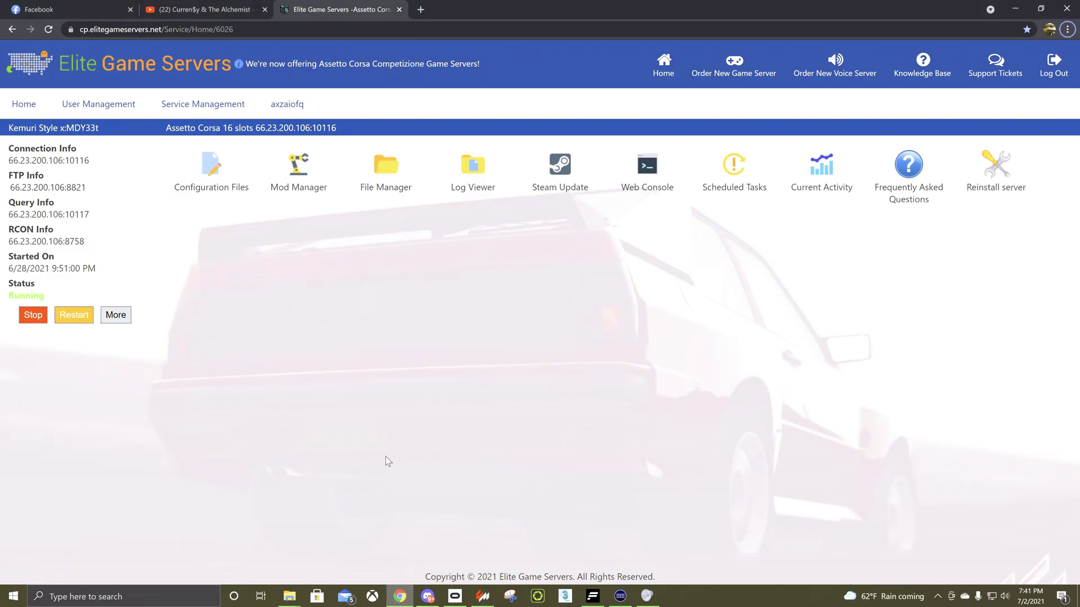
pyautogui.click(204, 170)
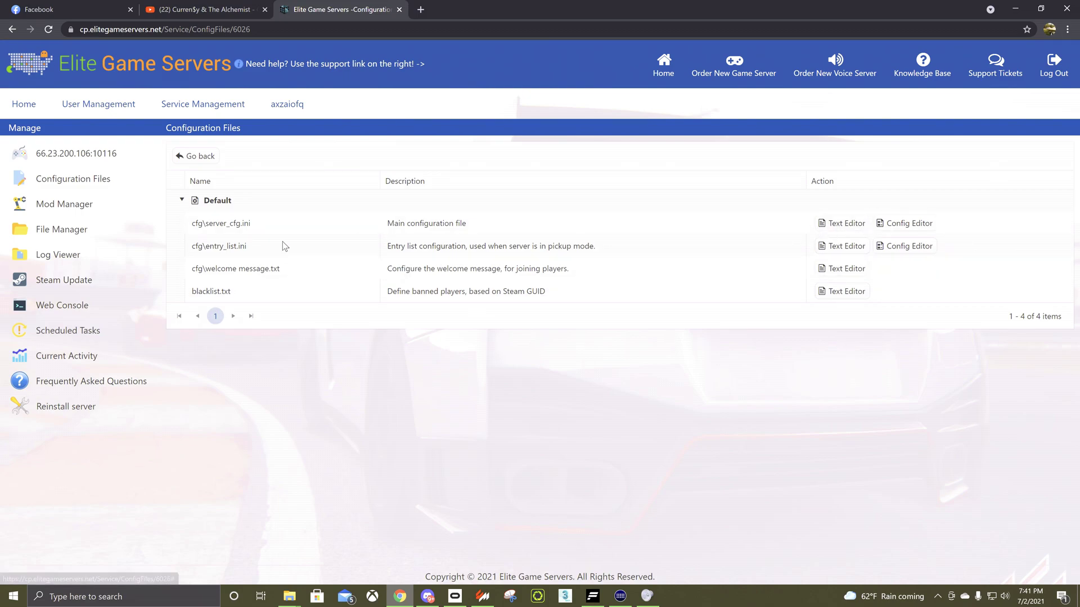
pyautogui.click(834, 224)
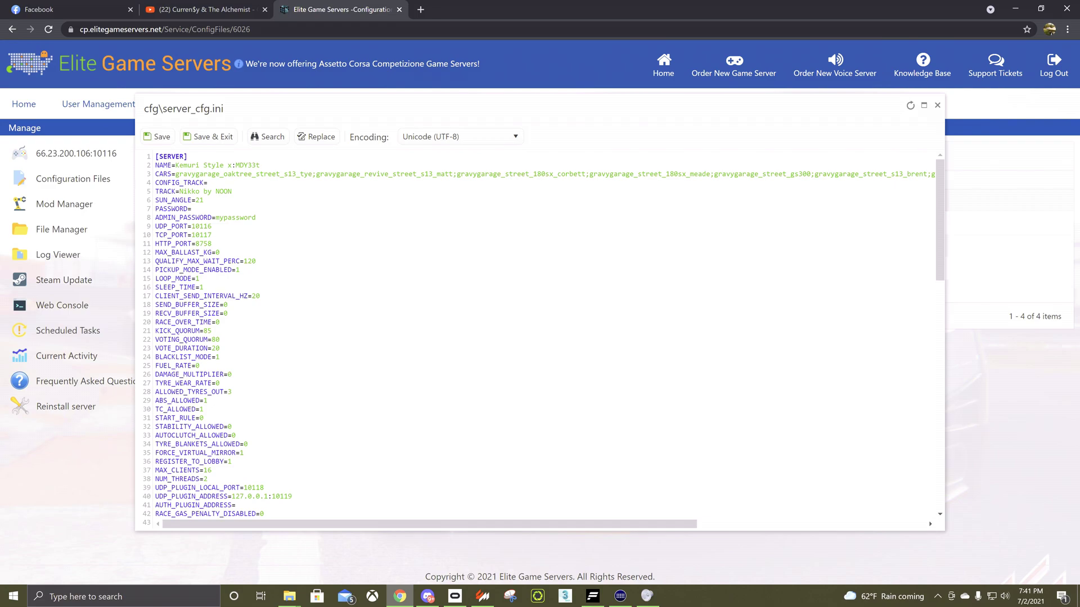
# Check the preset in Content Manager, then save and close server_cfg.ini in Chrome and return to the game server's overview page.
pyautogui.click(482, 600)
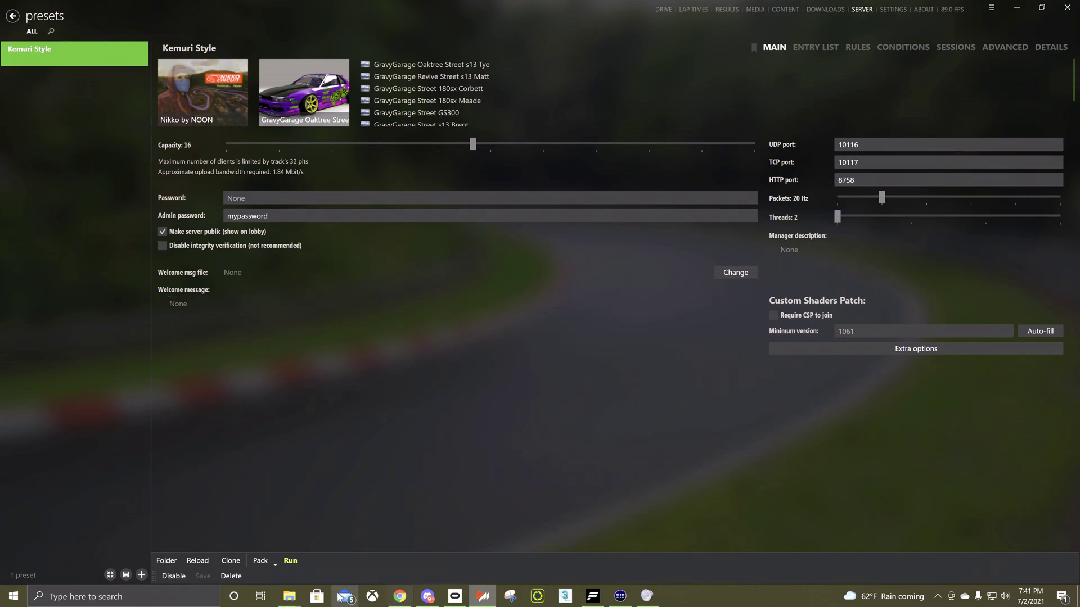
pyautogui.moveTo(409, 591)
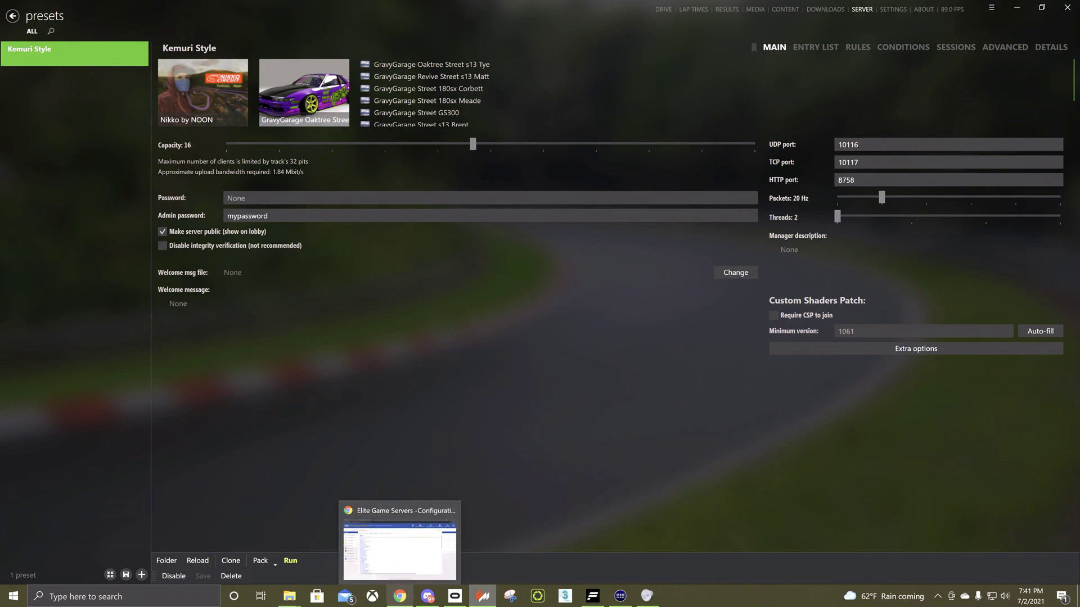
pyautogui.click(400, 596)
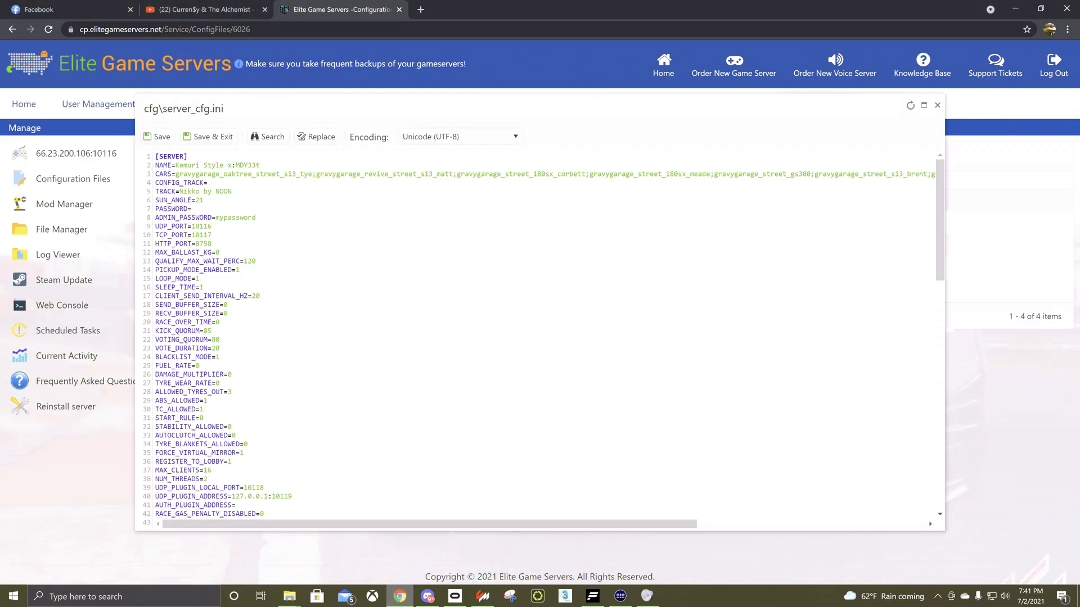
pyautogui.click(217, 137)
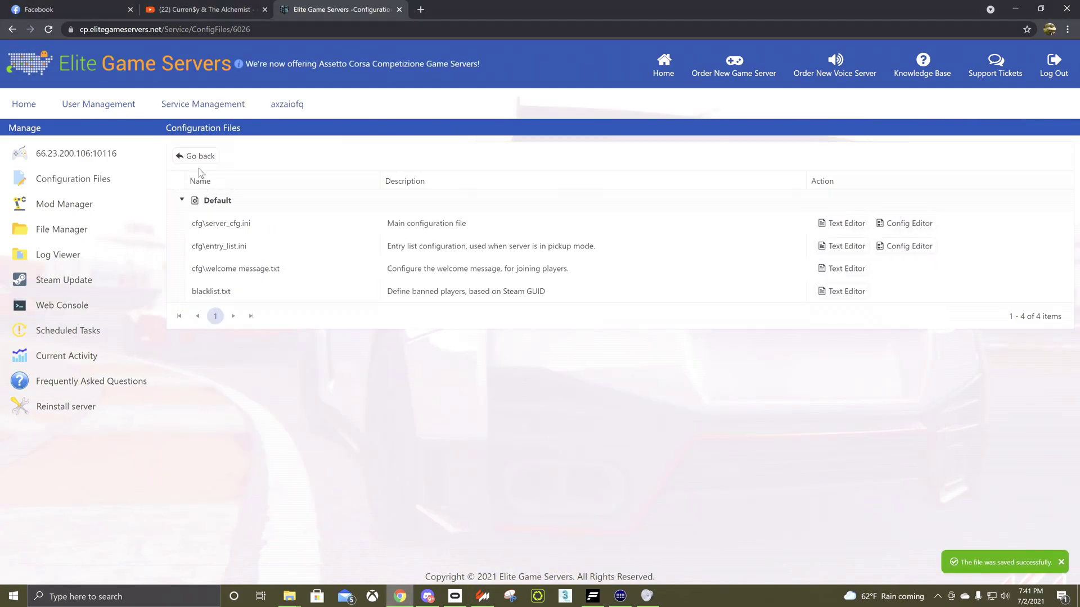
pyautogui.click(79, 157)
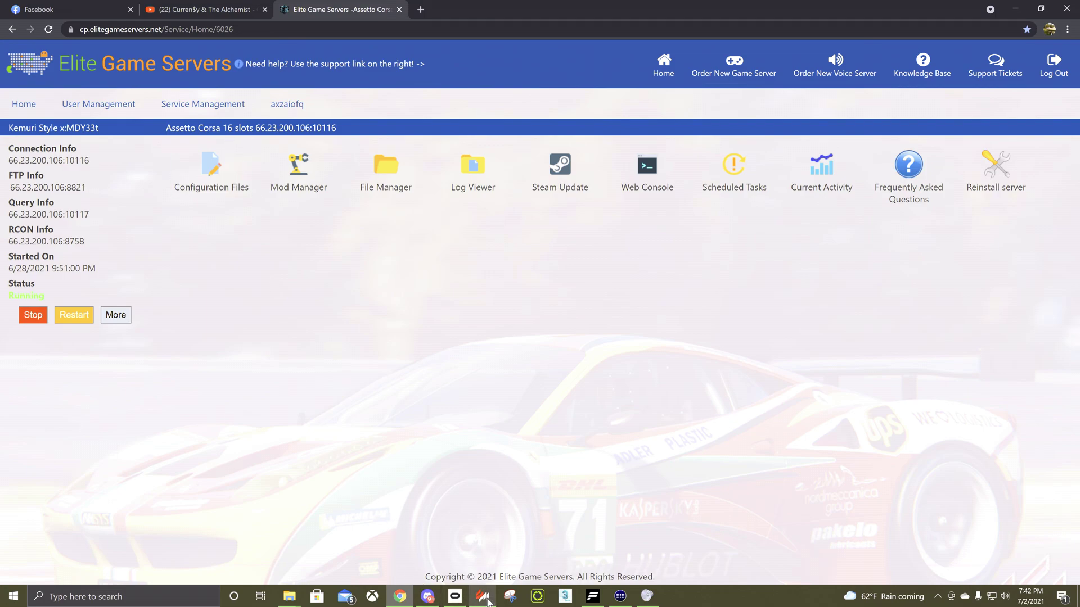
# Switch to Content Manager and examine the track selection for the Kemuri Style preset, leaving it without choosing another track.
pyautogui.moveTo(487, 601)
pyautogui.click(495, 528)
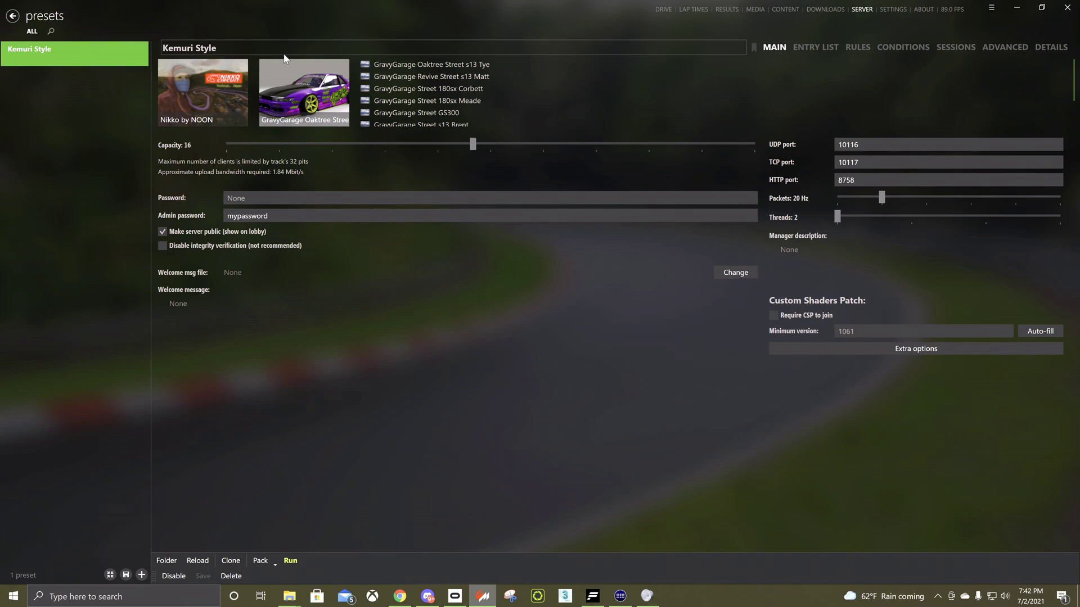
pyautogui.click(181, 104)
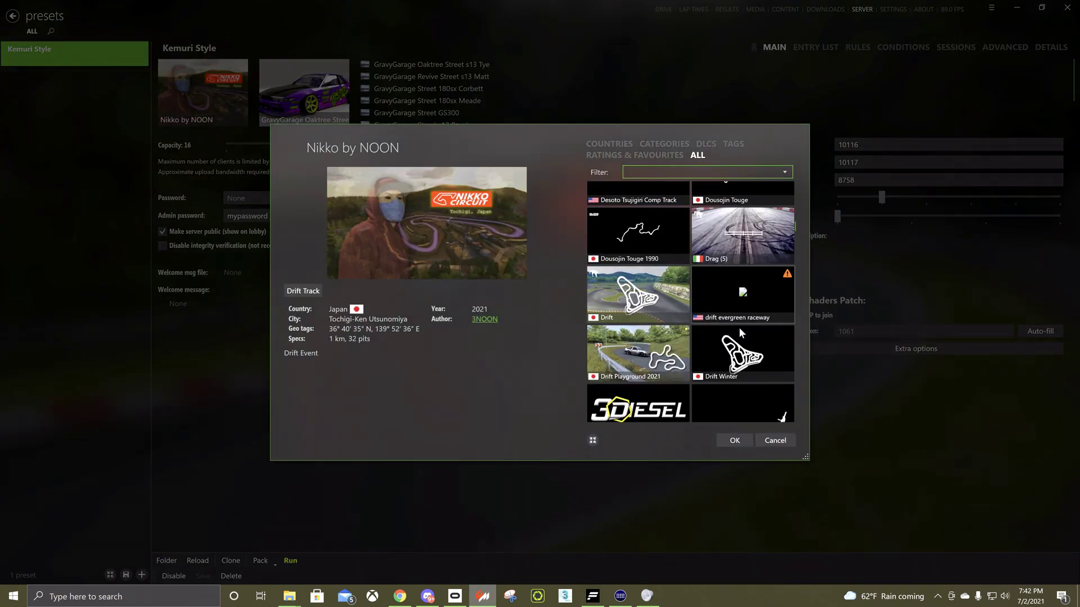
pyautogui.click(781, 441)
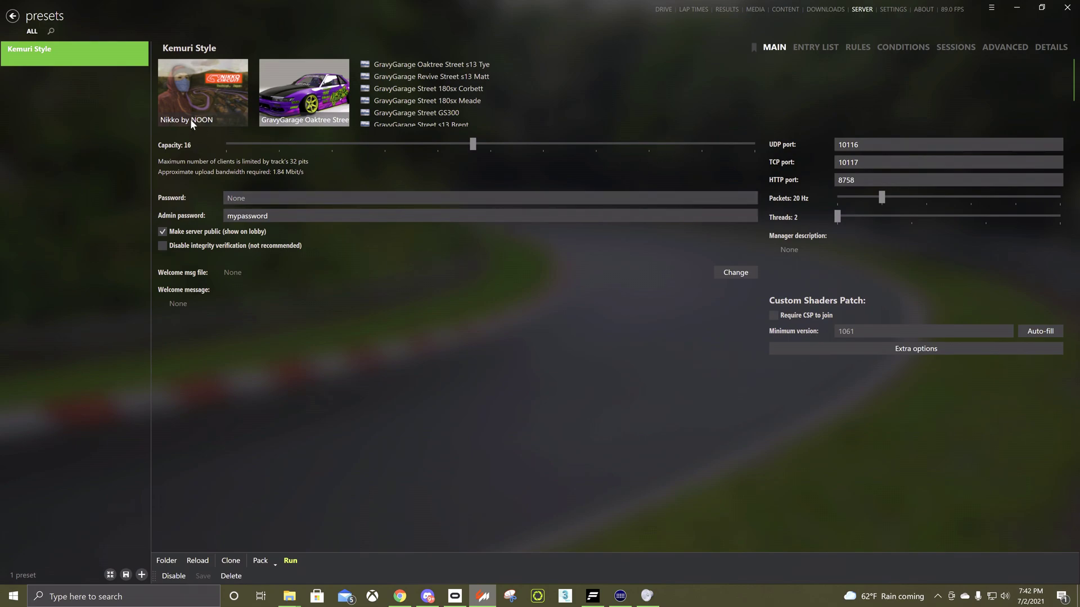
pyautogui.click(209, 122)
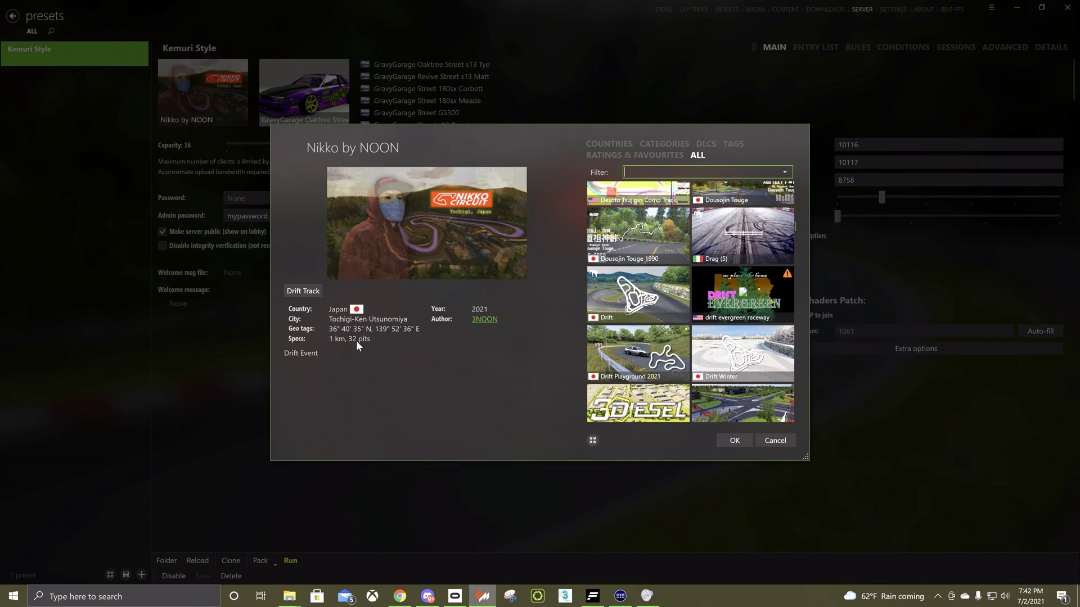
pyautogui.click(791, 436)
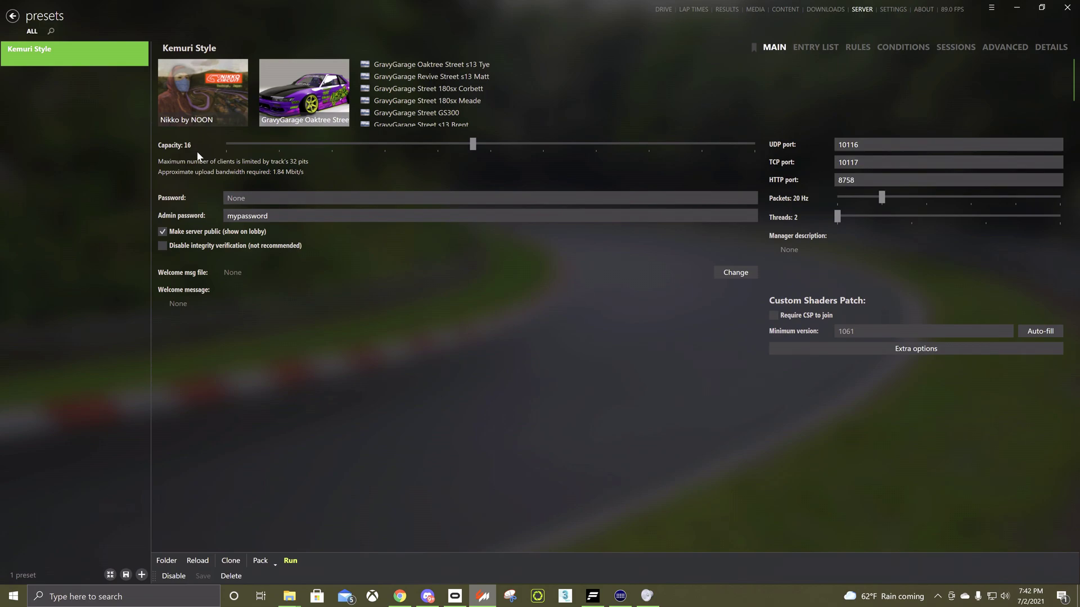
# Review the preset's entry list, including the first car's skin choices, and open the server rules.
pyautogui.click(828, 45)
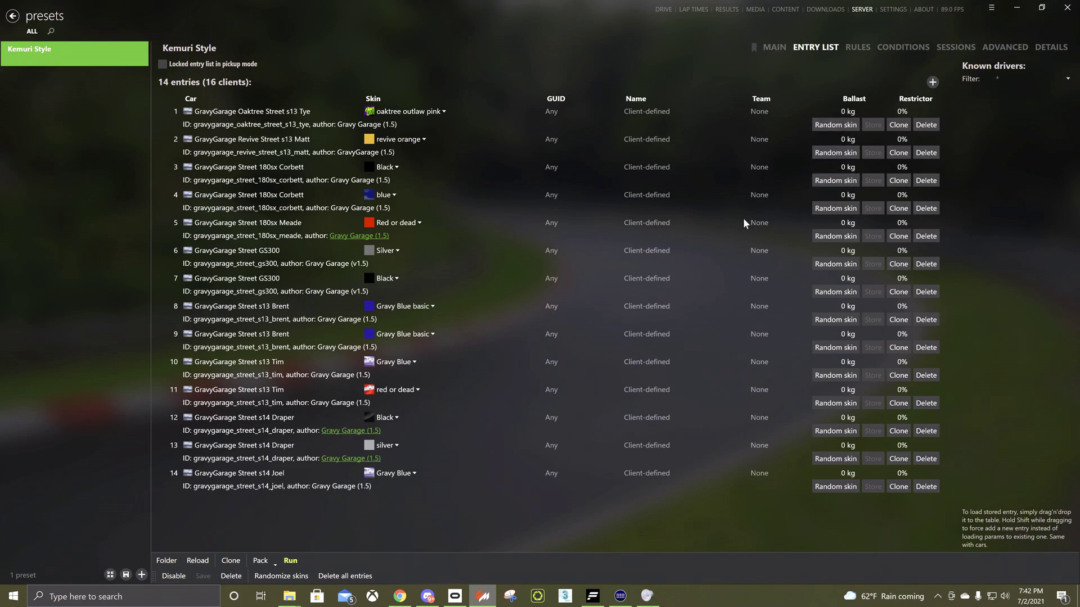
pyautogui.click(779, 48)
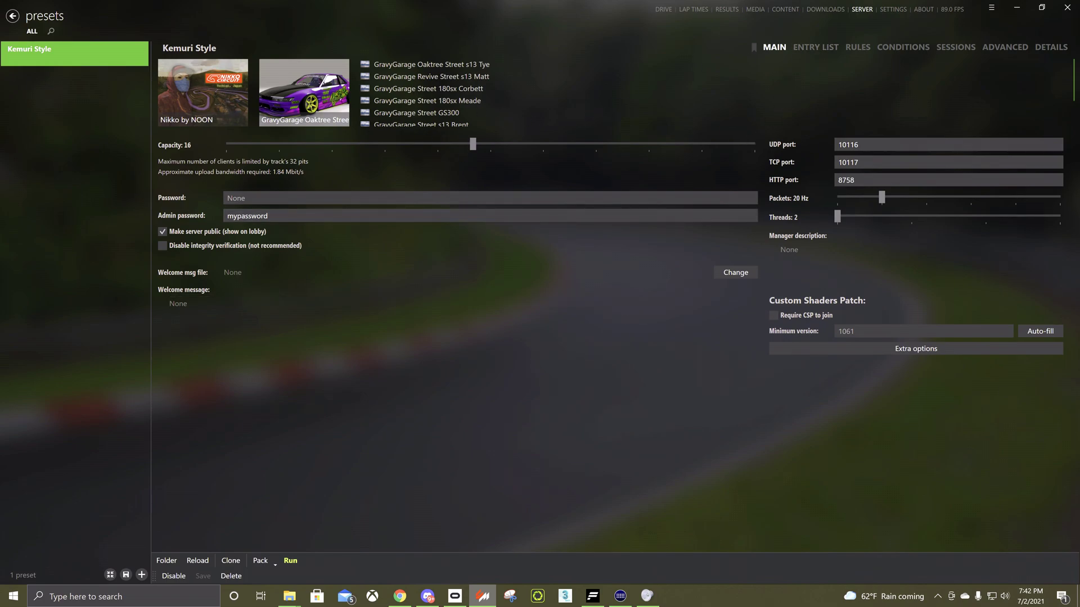
pyautogui.click(814, 46)
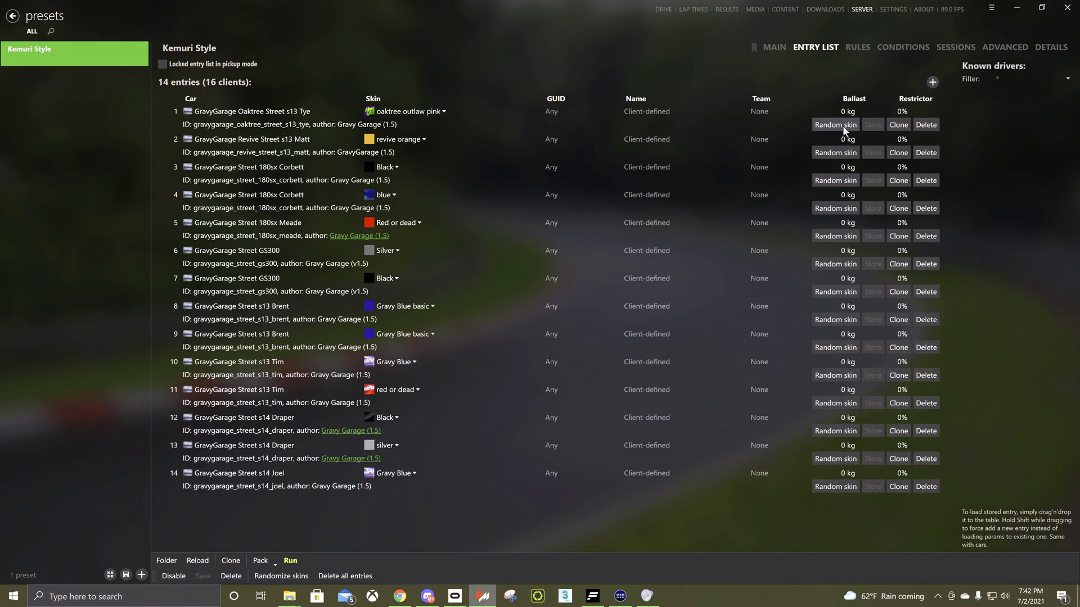
pyautogui.click(444, 112)
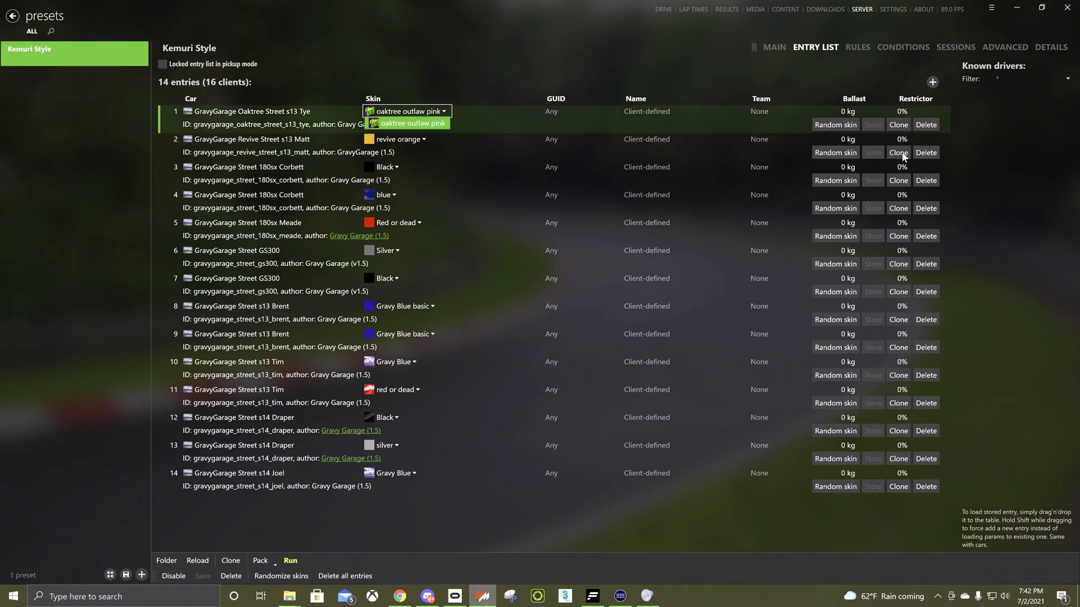
pyautogui.click(865, 46)
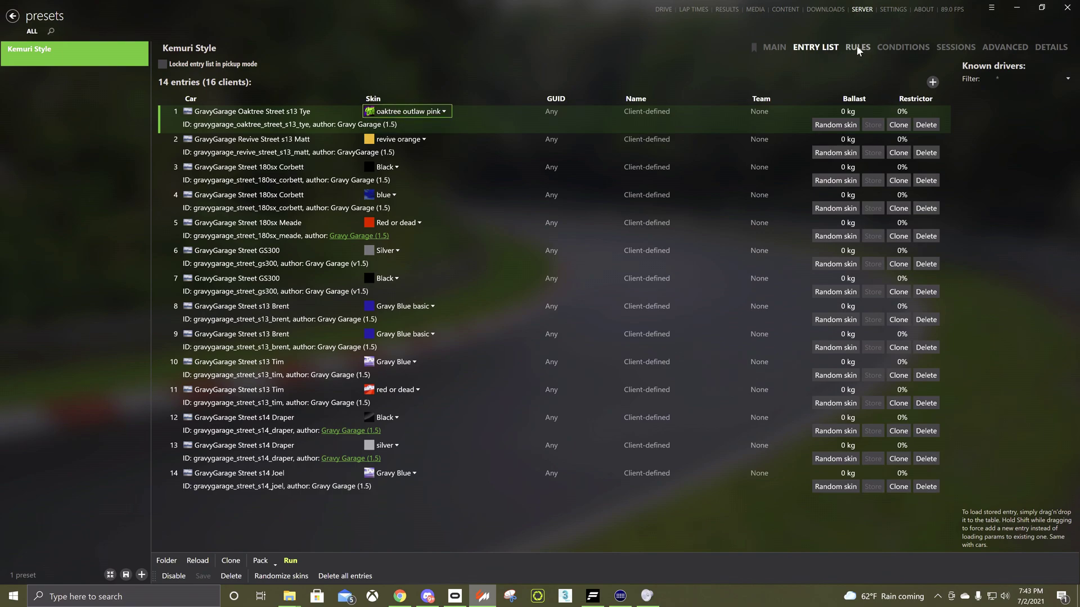
pyautogui.click(857, 47)
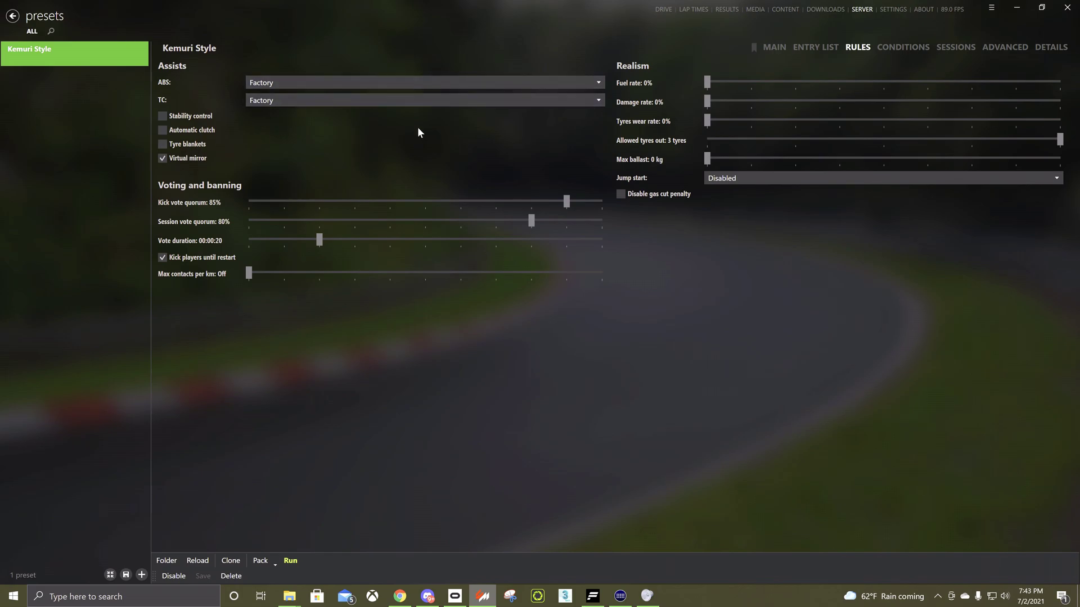
# In the preset's conditions, try basic weather, restore Weather FX, and view the available weather types.
pyautogui.click(903, 47)
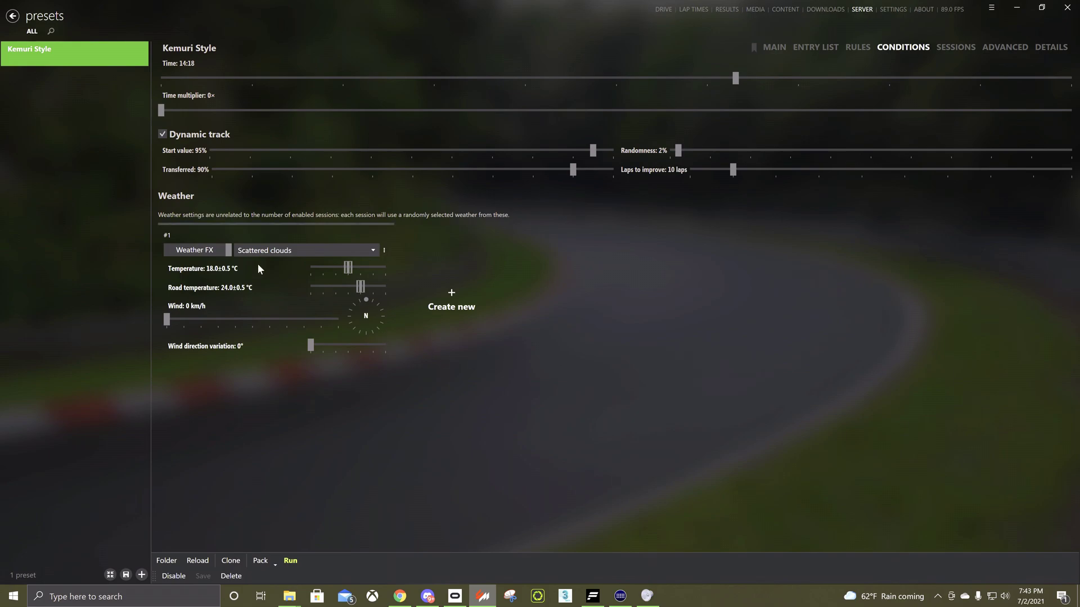
pyautogui.click(200, 249)
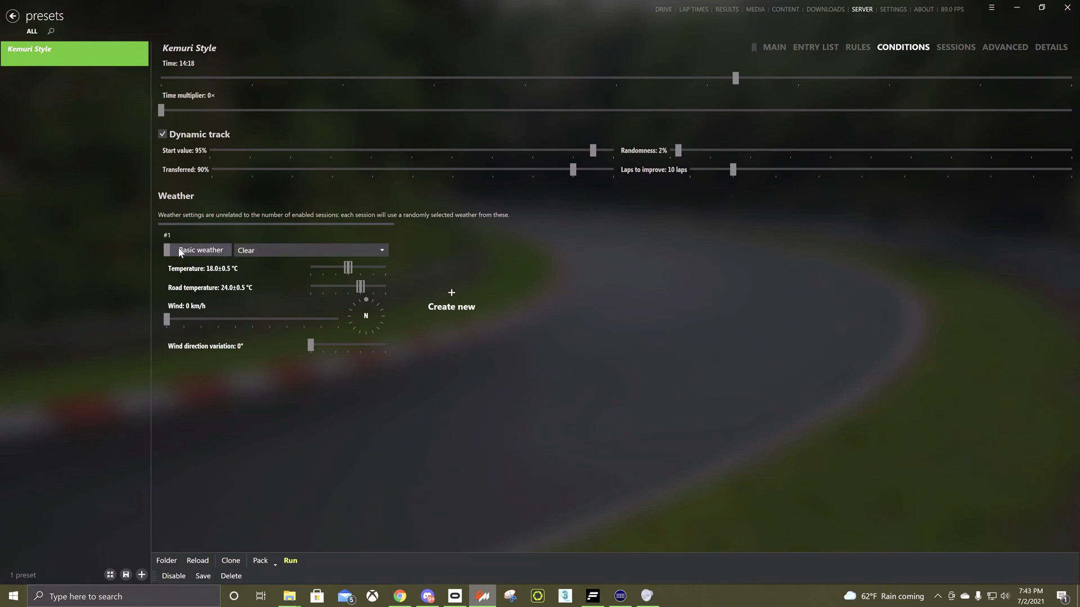
pyautogui.click(180, 252)
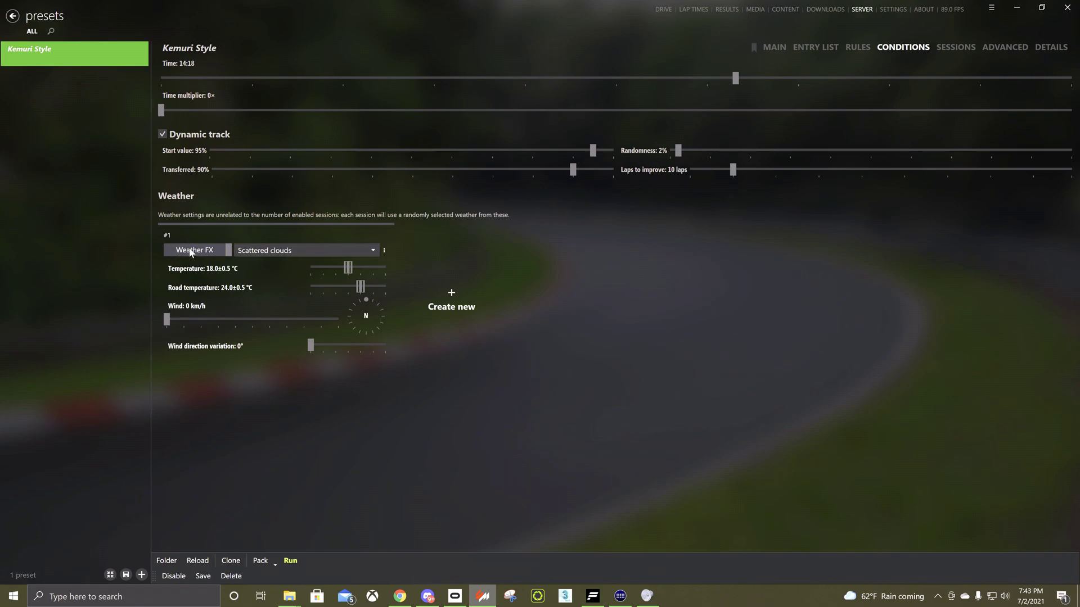
pyautogui.click(383, 251)
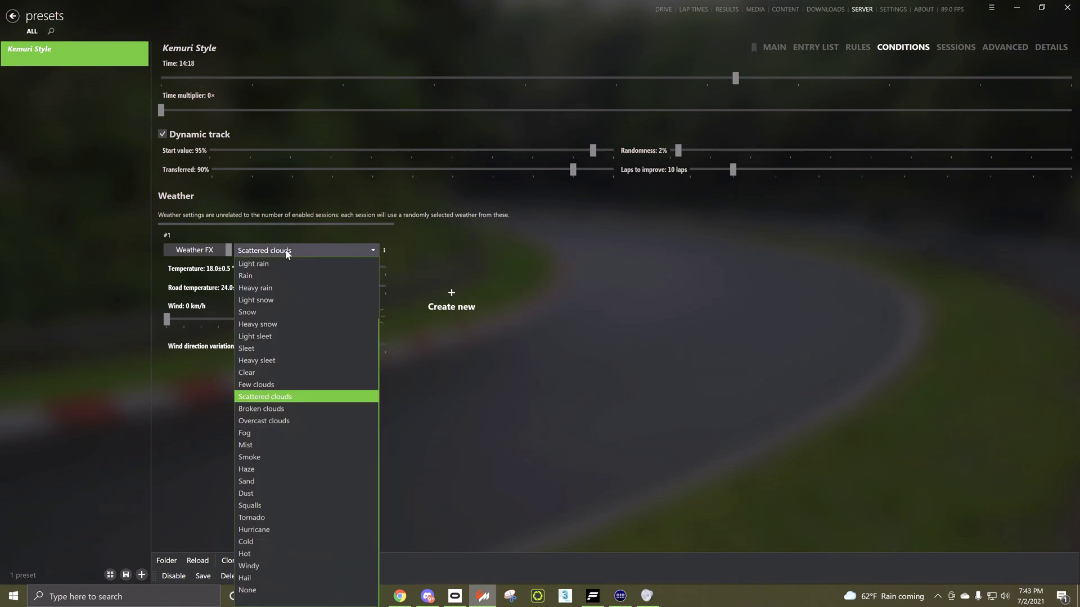
pyautogui.click(190, 423)
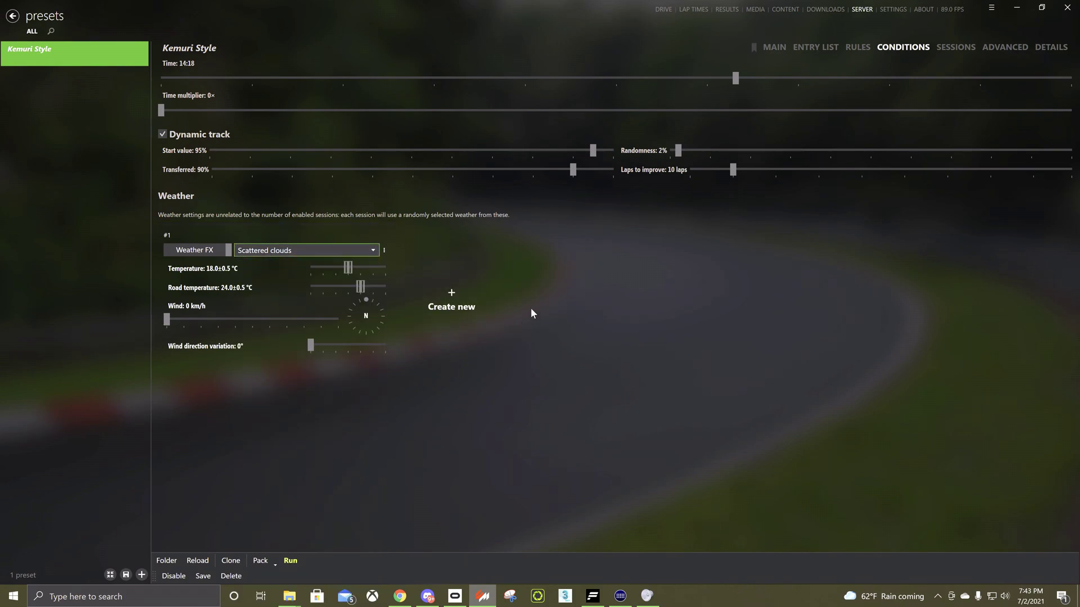
# Review the preset's sessions, advanced settings and details, then return to its main settings.
pyautogui.click(950, 48)
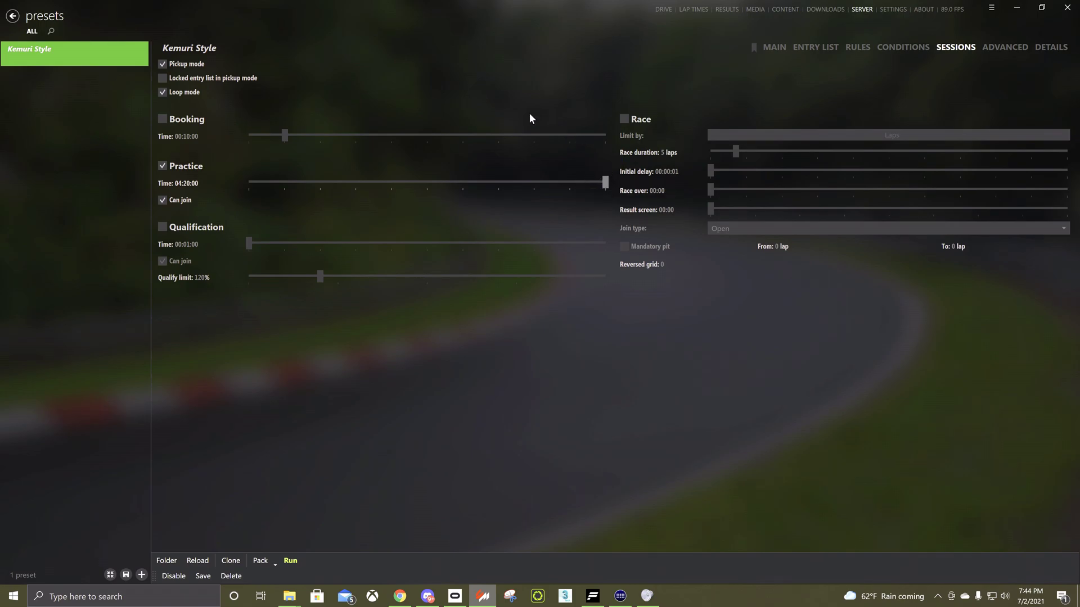
pyautogui.click(1009, 47)
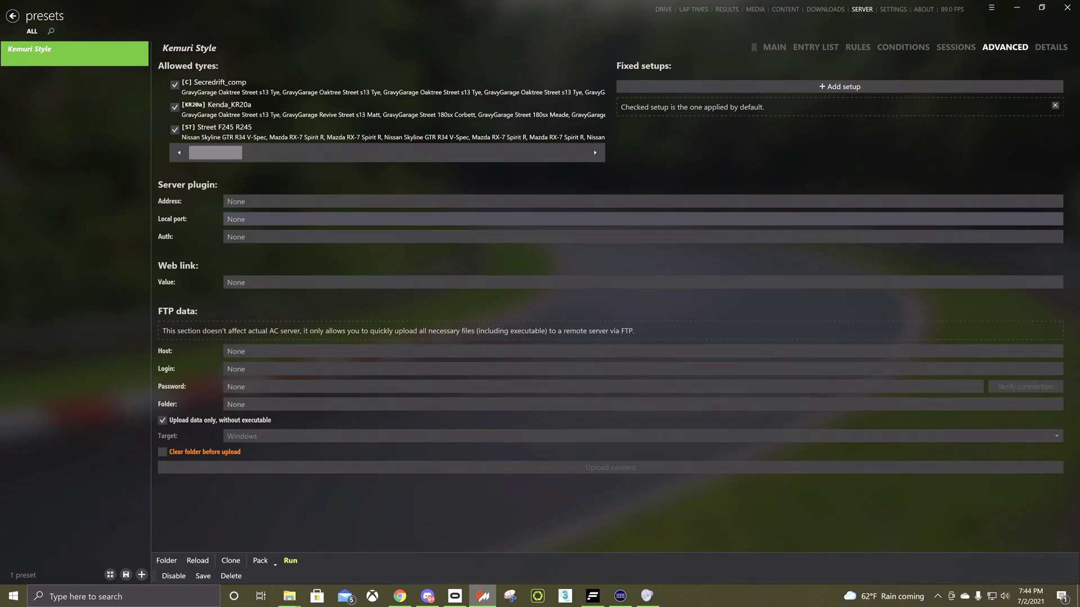
pyautogui.click(1051, 47)
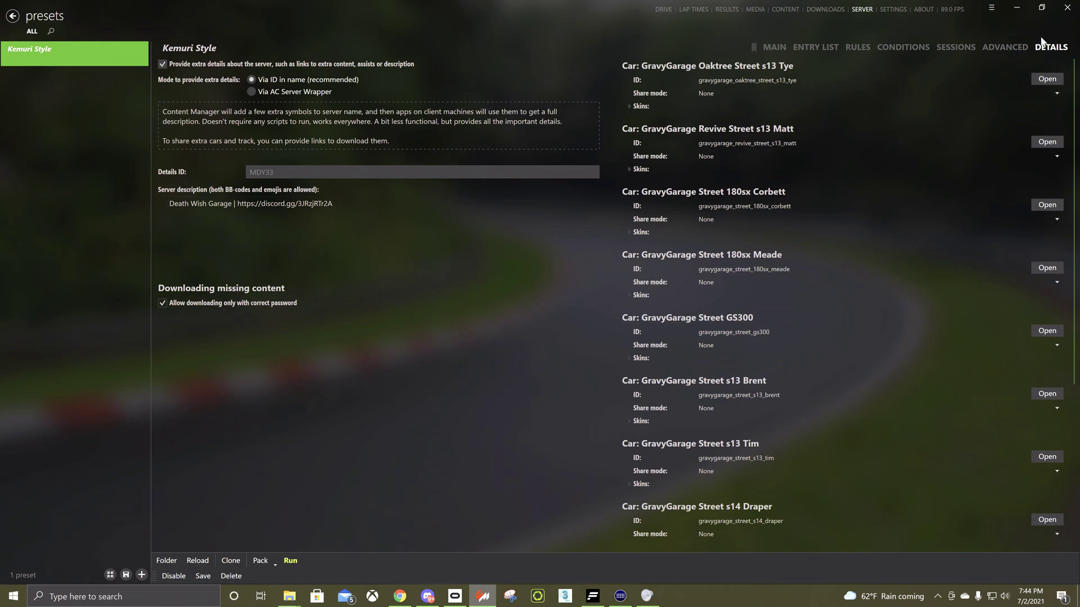
pyautogui.click(776, 45)
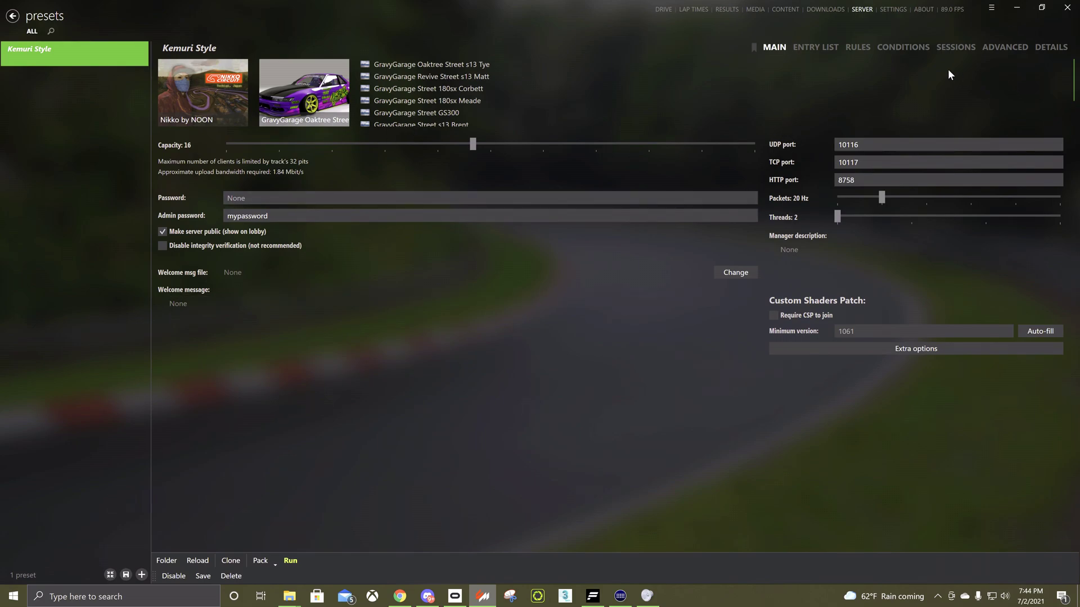
# Save the Kemuri Style preset and open its folder in File Explorer.
pyautogui.click(205, 576)
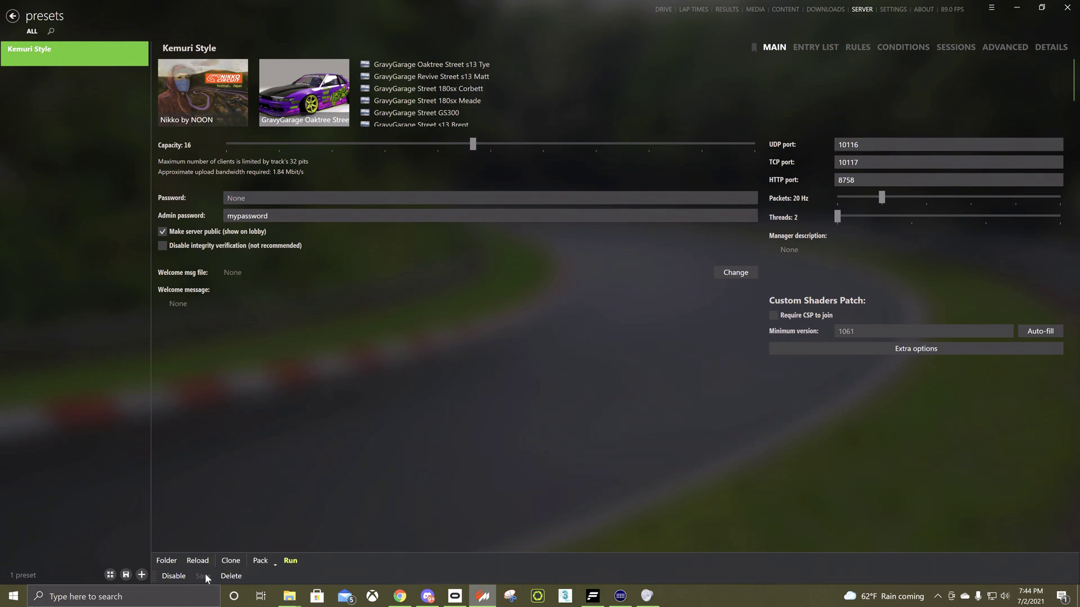
pyautogui.click(169, 561)
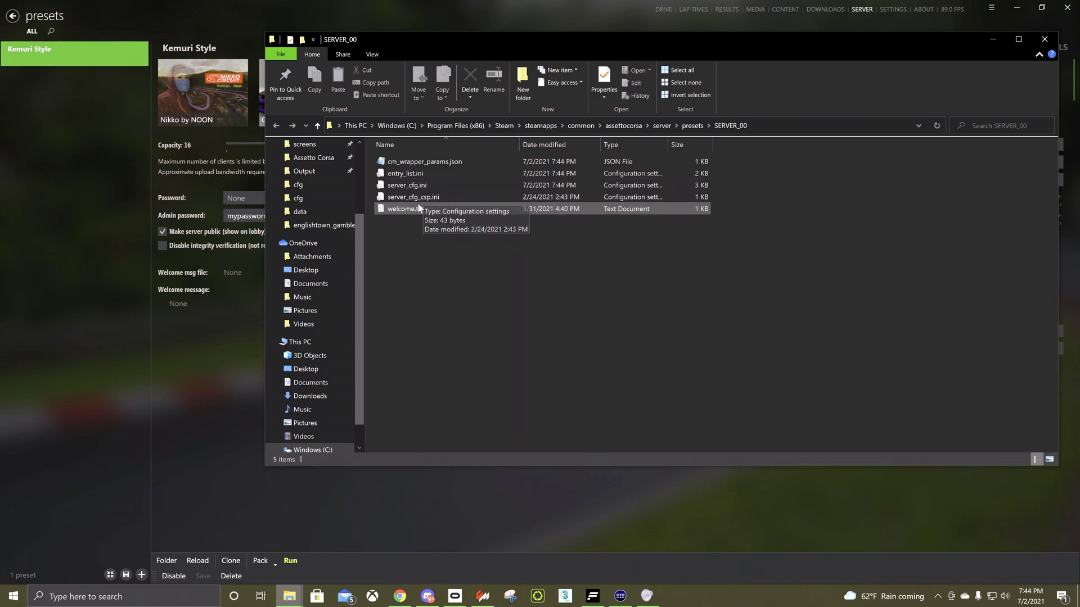
# Locate SERVER_00 in the presets folder, view its Quick access pinning option, reopen it from Quick access, and return to Content Manager.
pyautogui.click(317, 125)
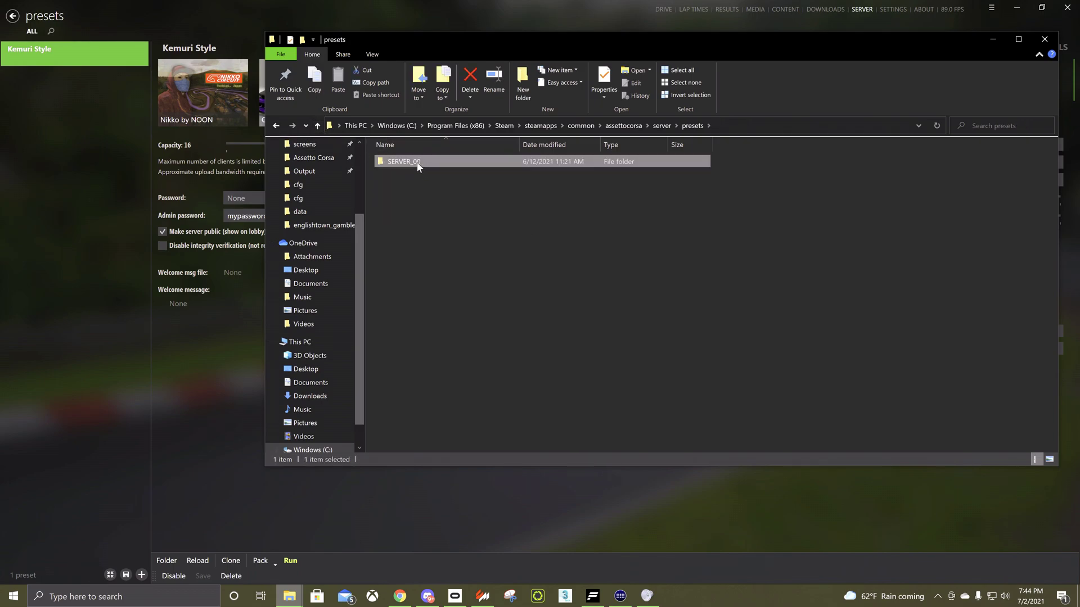
pyautogui.rightClick(410, 167)
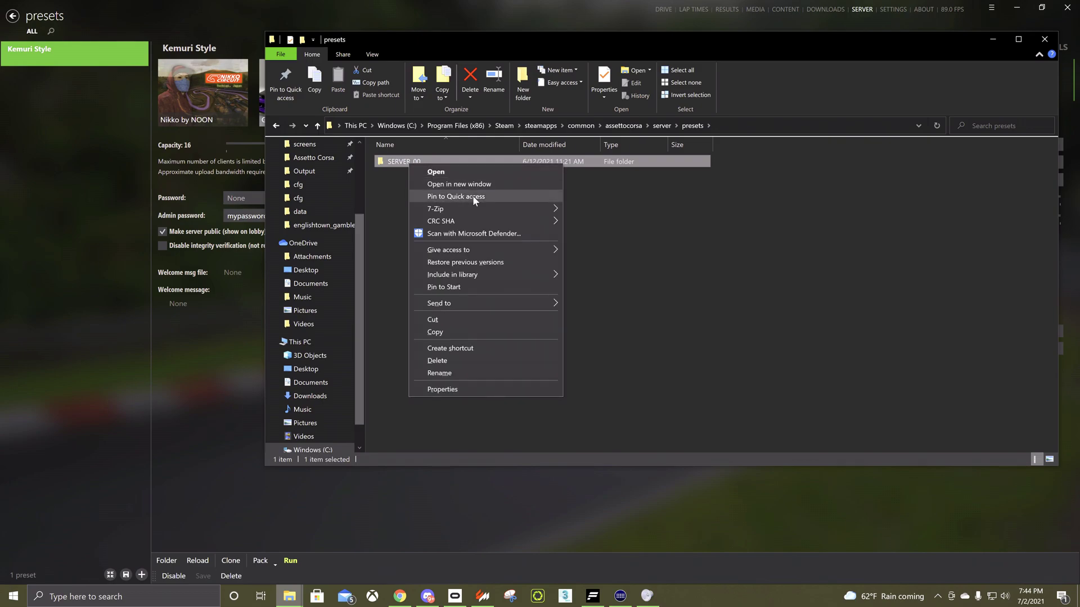
pyautogui.click(397, 254)
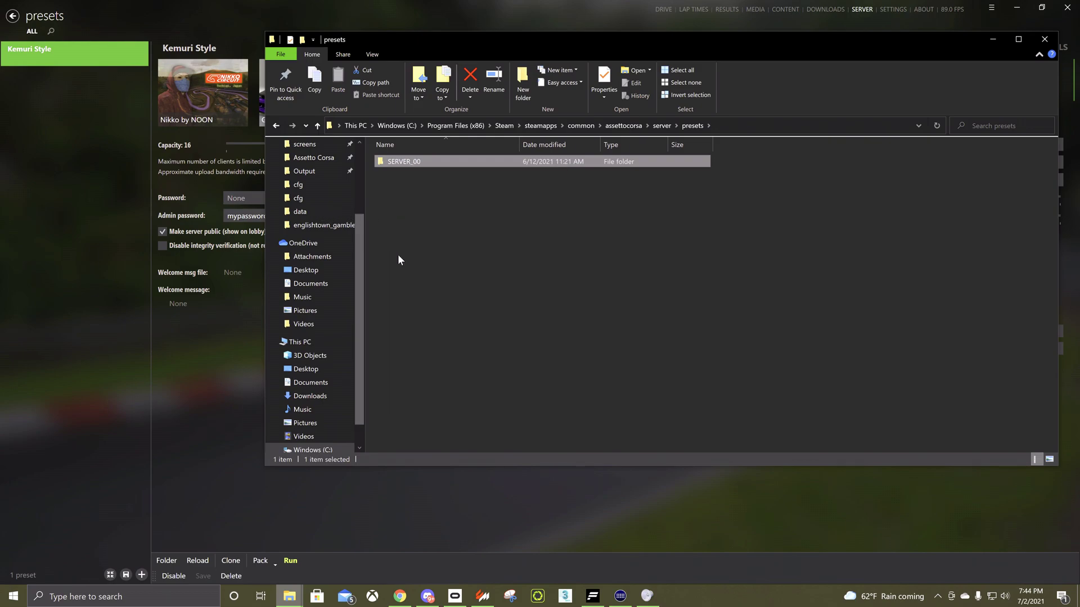
pyautogui.scroll(2, 311, 213)
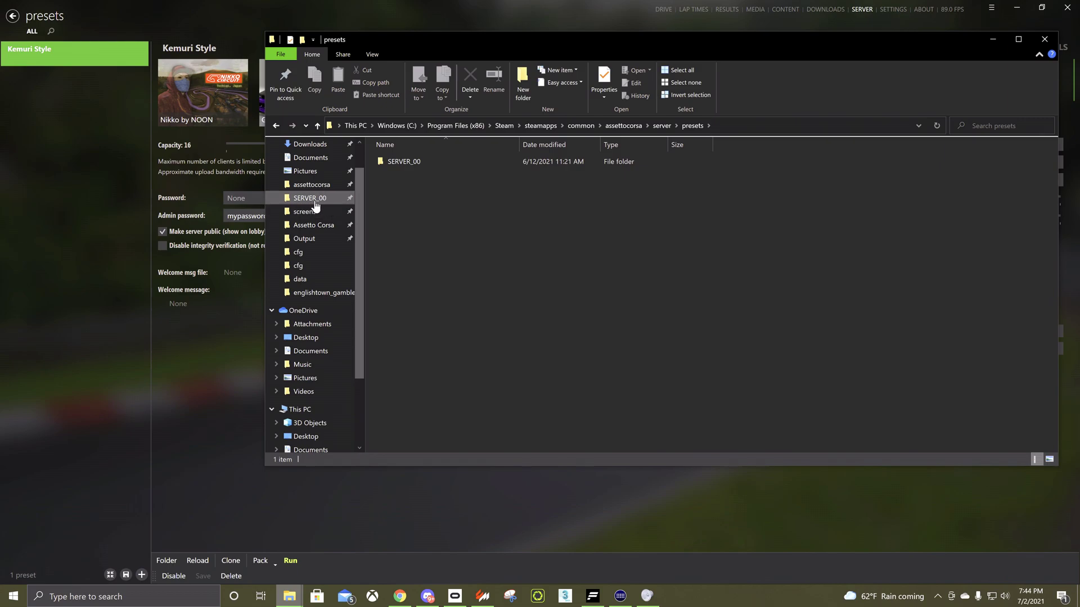
pyautogui.scroll(1, 323, 223)
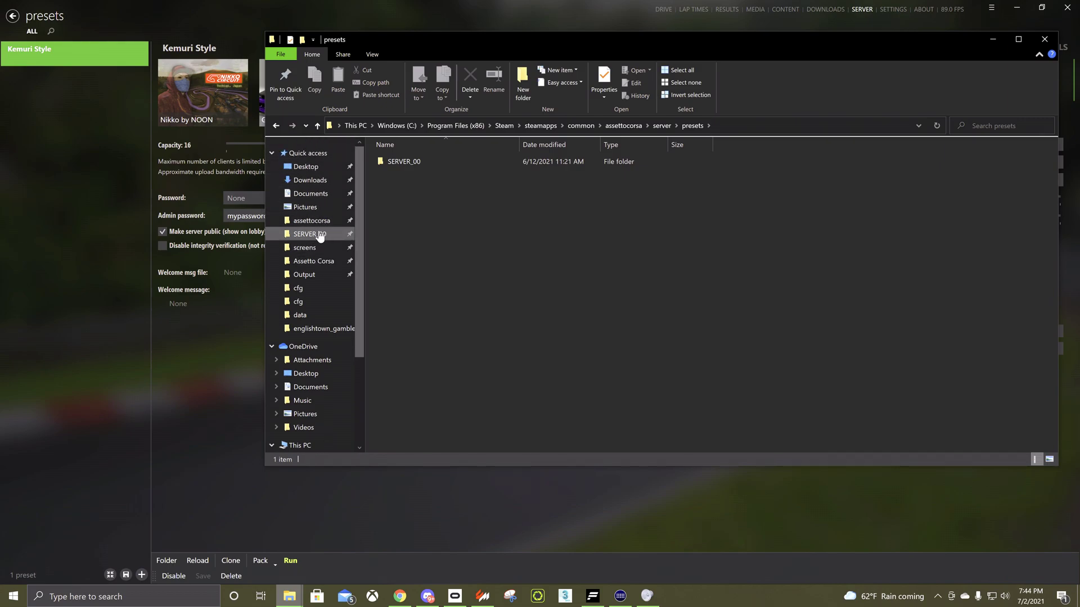
pyautogui.click(319, 234)
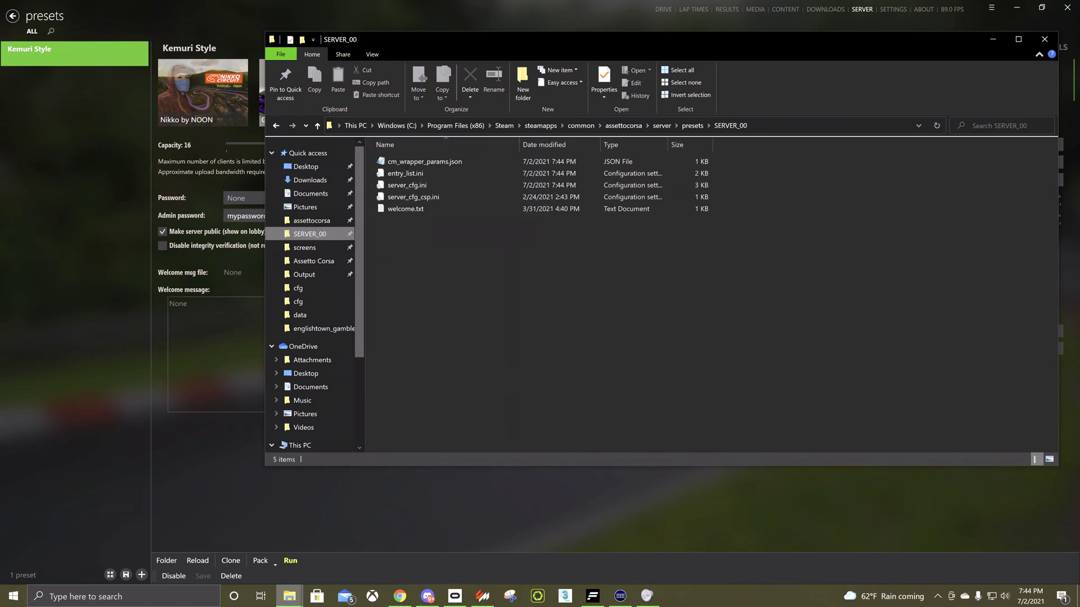
pyautogui.click(106, 437)
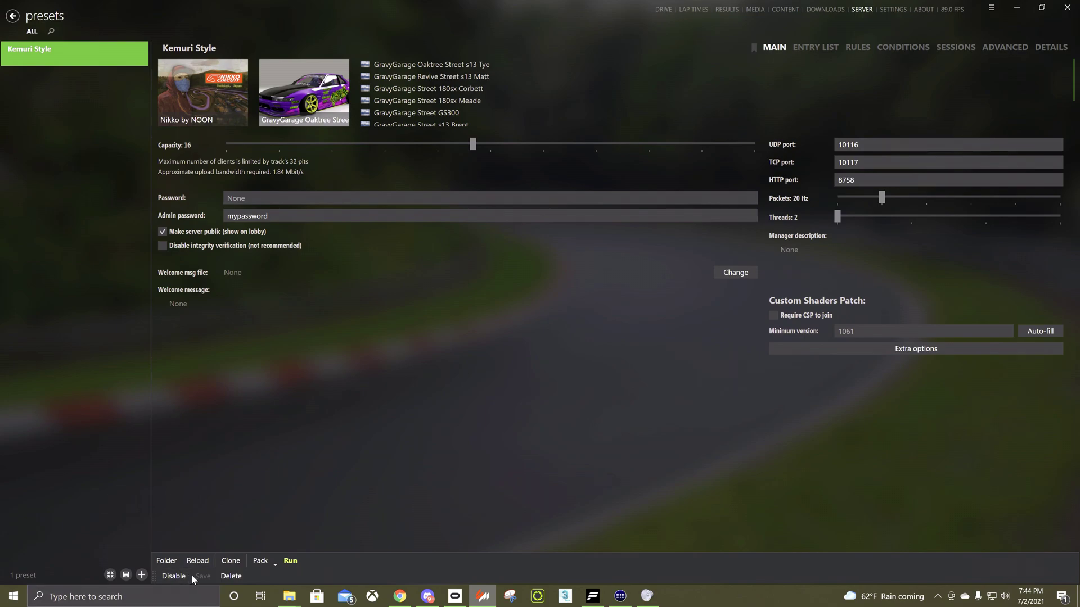
# Switch to the Elite Game Servers control panel in Chrome and open the server's cfg folder in its file manager.
pyautogui.click(399, 596)
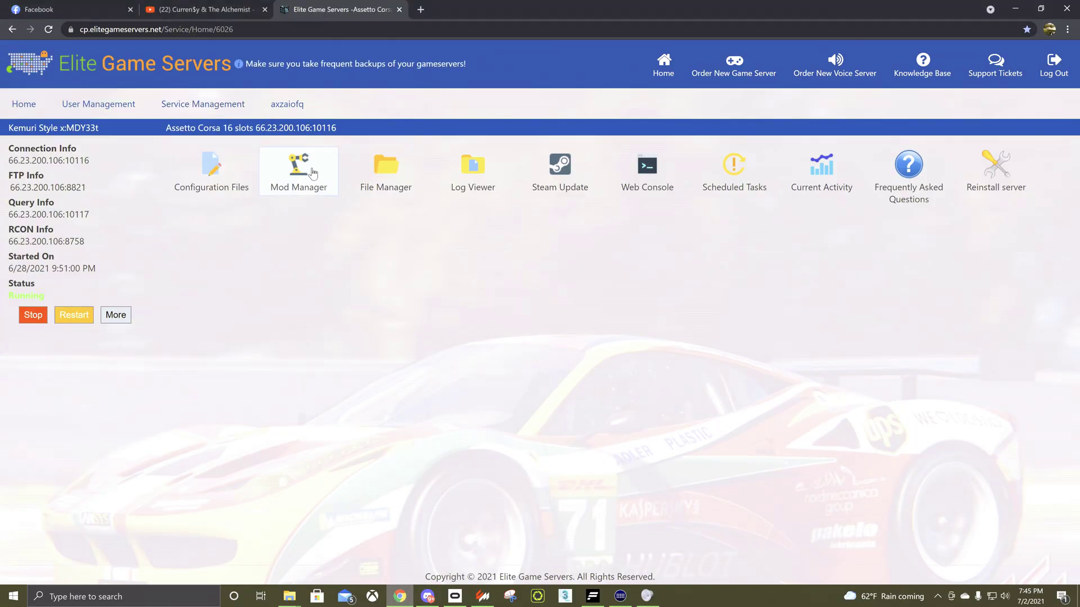
pyautogui.click(396, 176)
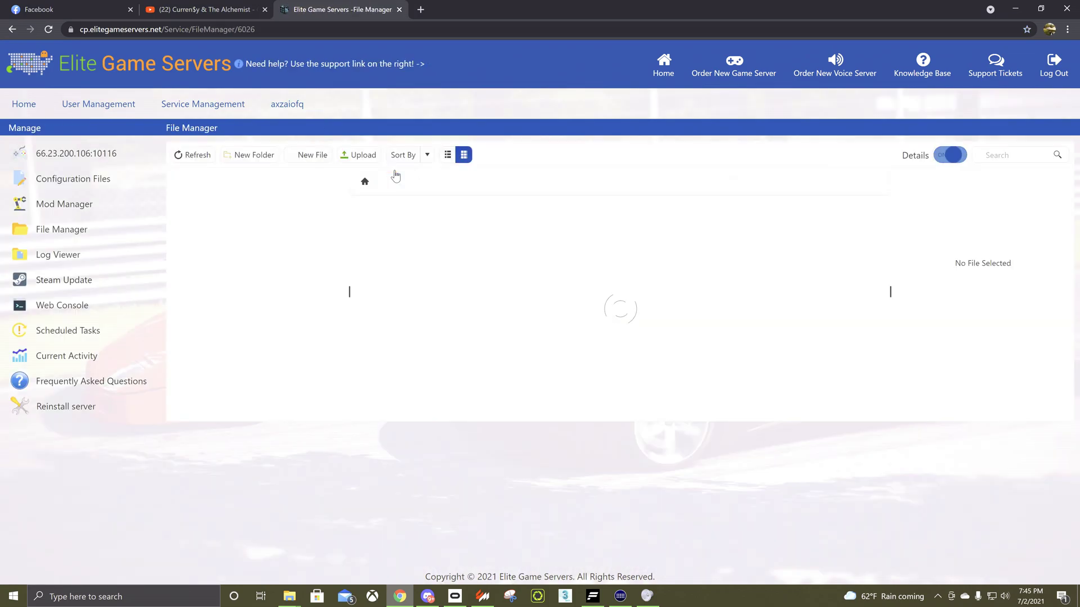
pyautogui.doubleClick(386, 221)
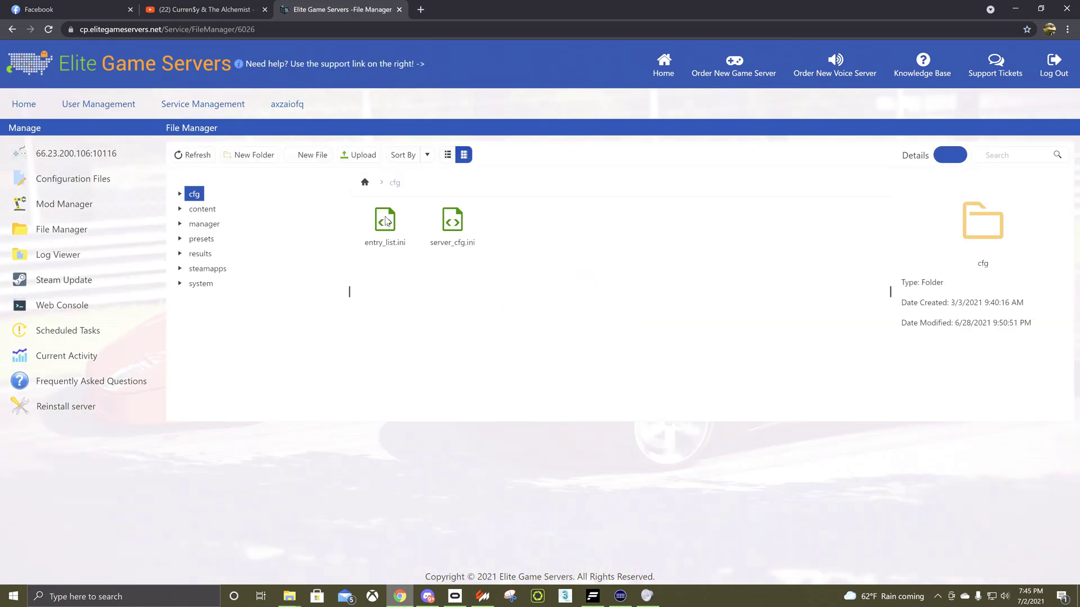
# Delete the existing entry_list.ini and server_cfg.ini from the server's cfg folder.
pyautogui.click(455, 234)
pyautogui.rightClick(423, 228)
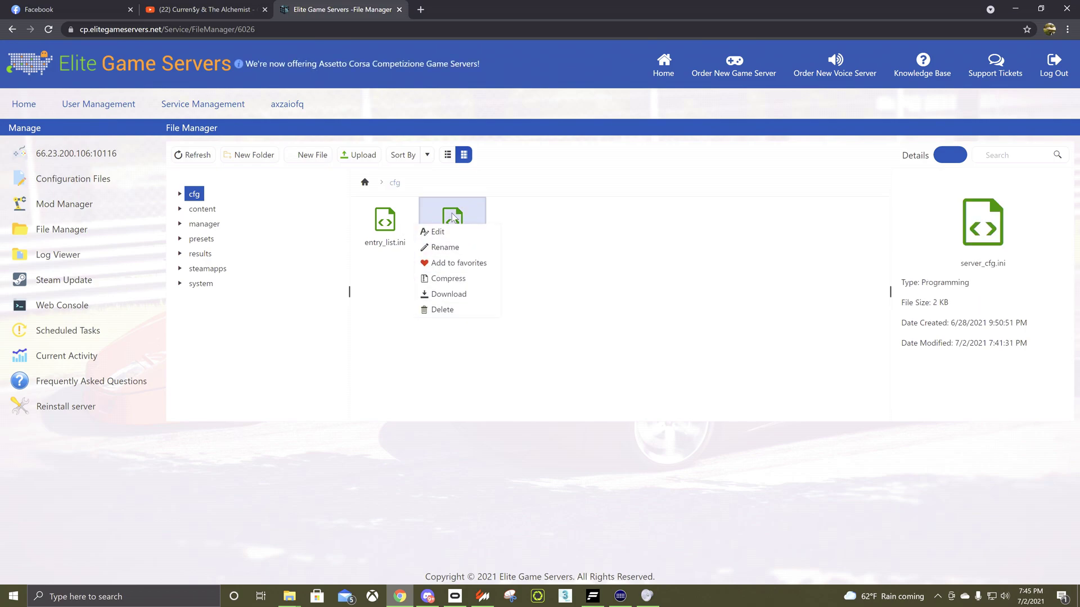
pyautogui.click(463, 225)
pyautogui.moveTo(464, 221); pyautogui.dragTo(388, 237)
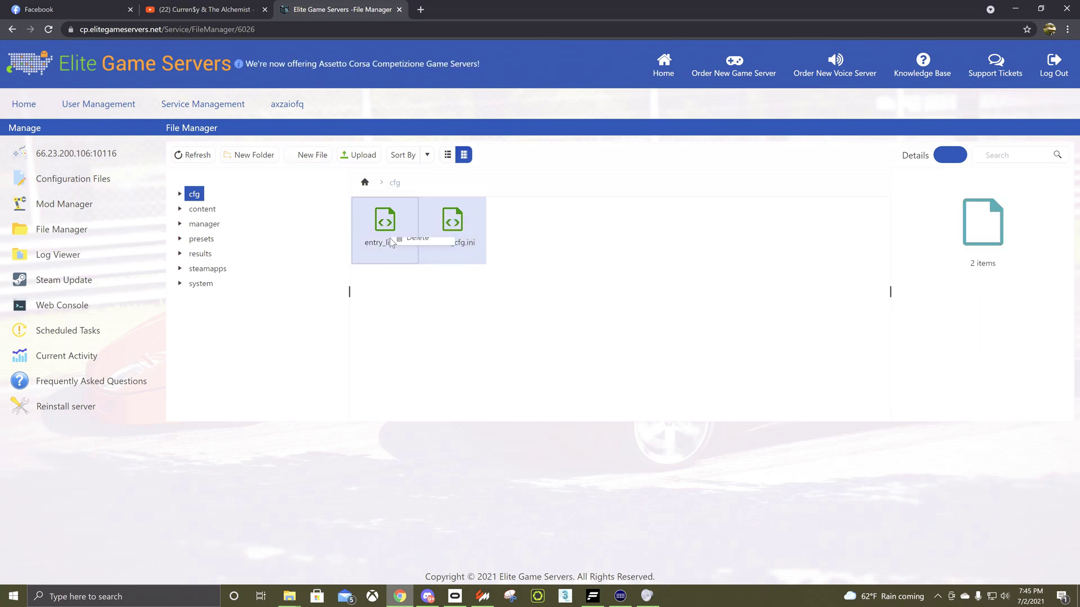
pyautogui.rightClick(389, 237)
pyautogui.click(407, 265)
pyautogui.click(488, 359)
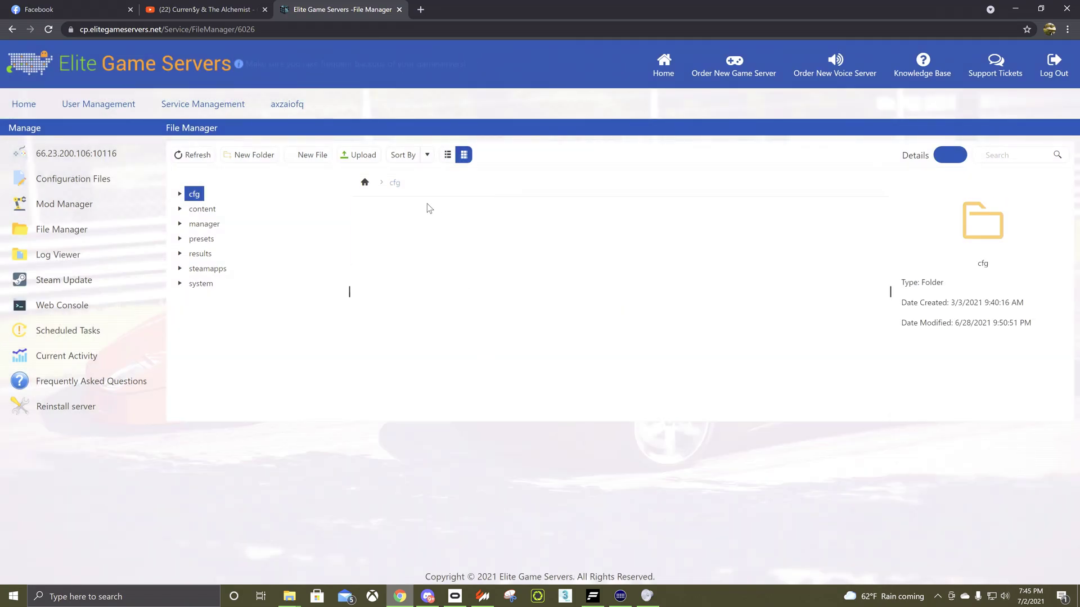
# Upload entry_list.ini and server_cfg.ini from the local SERVER_00 preset folder into the server's cfg folder.
pyautogui.click(359, 155)
pyautogui.click(435, 315)
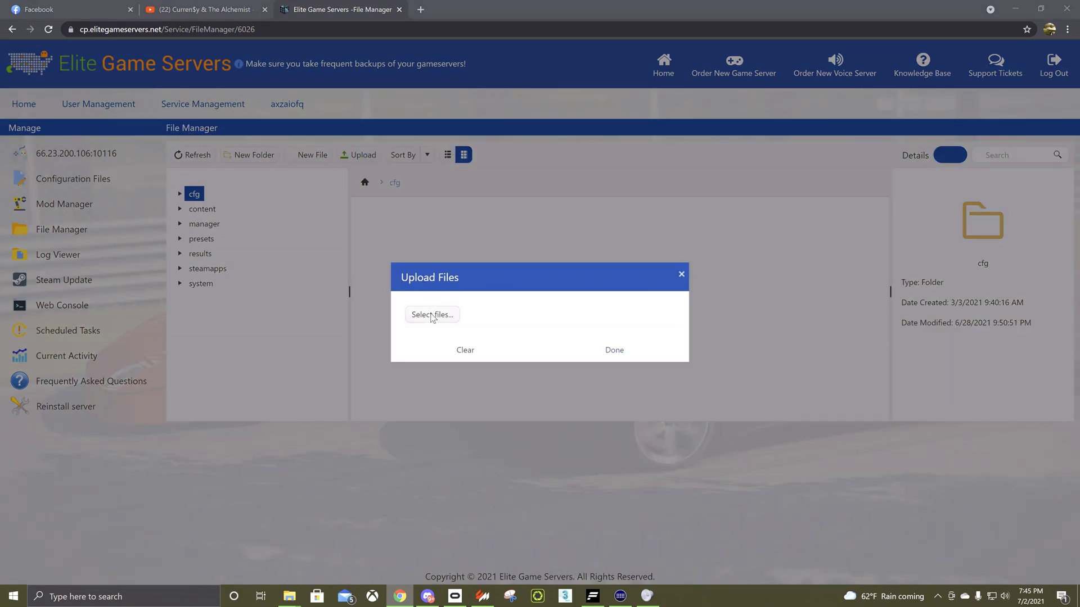
pyautogui.scroll(5, 56, 128)
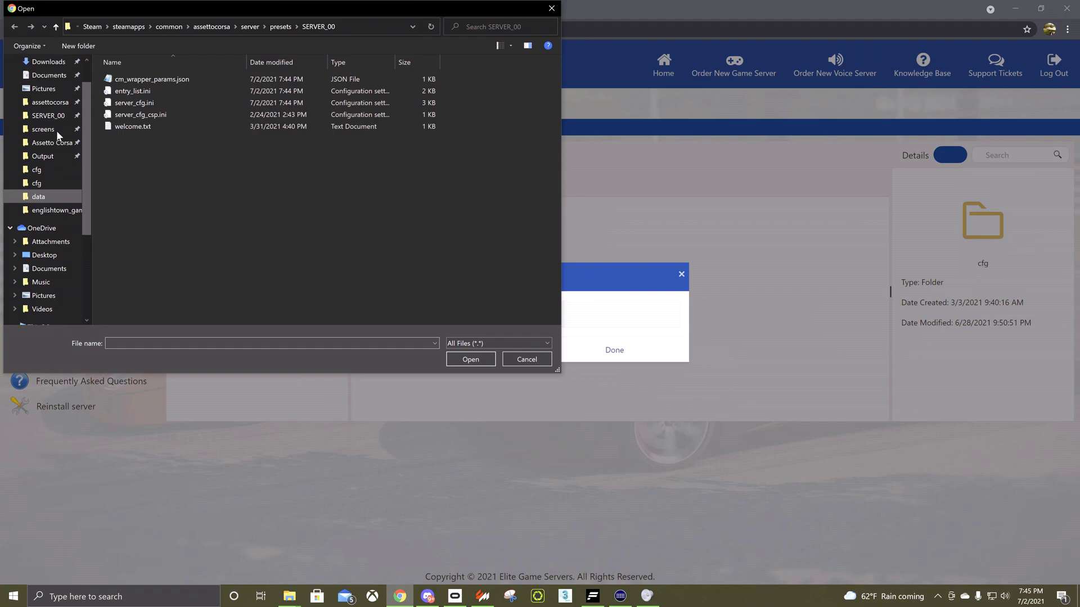
pyautogui.click(54, 135)
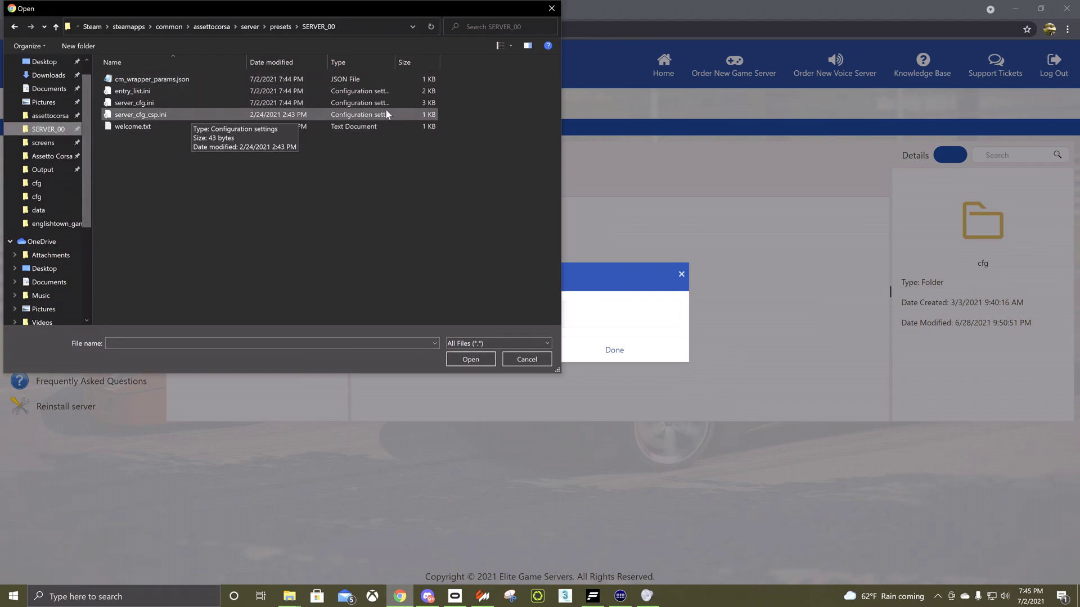
pyautogui.moveTo(450, 90); pyautogui.dragTo(419, 104)
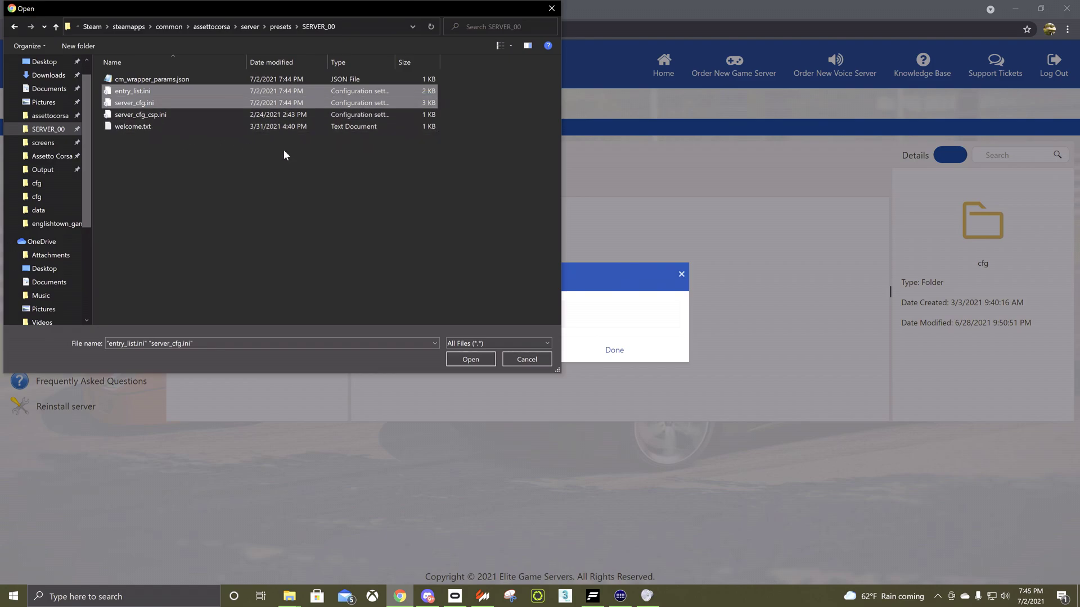
pyautogui.click(470, 359)
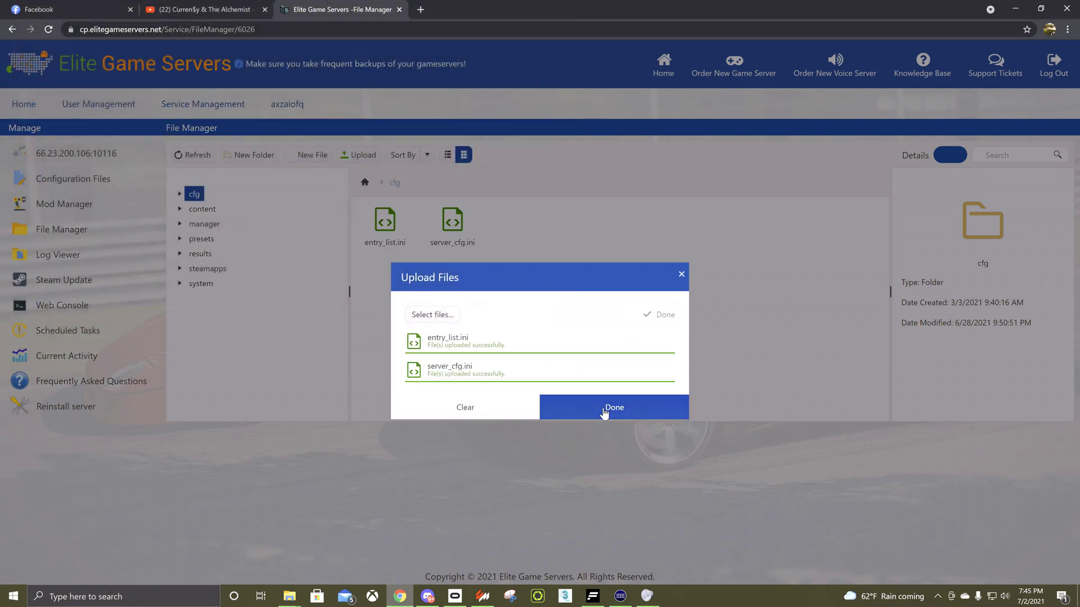
pyautogui.click(614, 405)
# Return to the server's overview page and restart the server.
pyautogui.click(79, 157)
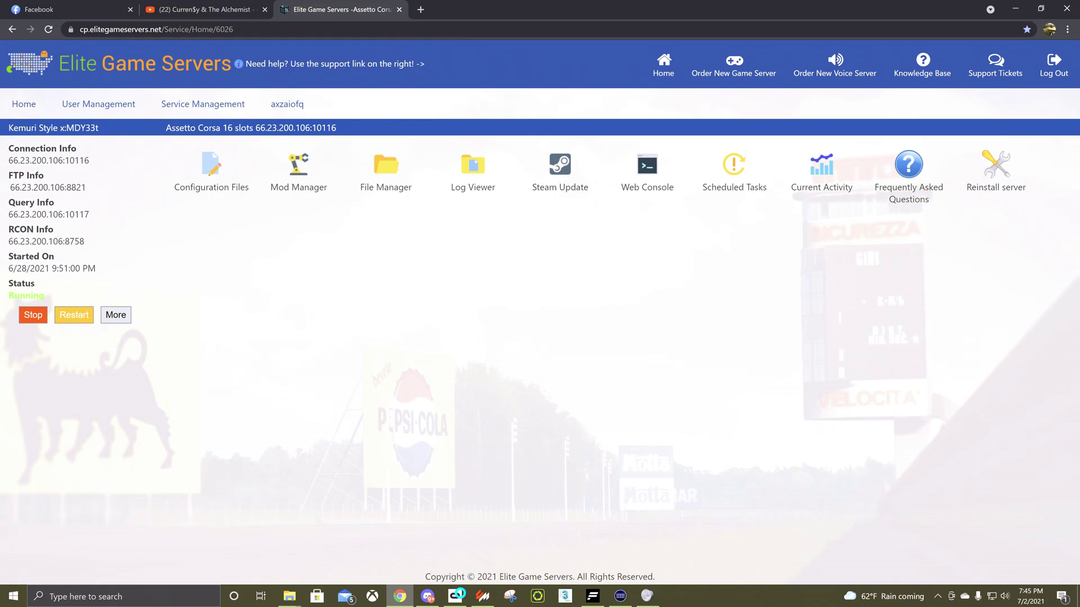
# Switch to Content Manager, find the Kemuri Style server among the online favourites, and refresh its details.
pyautogui.click(489, 594)
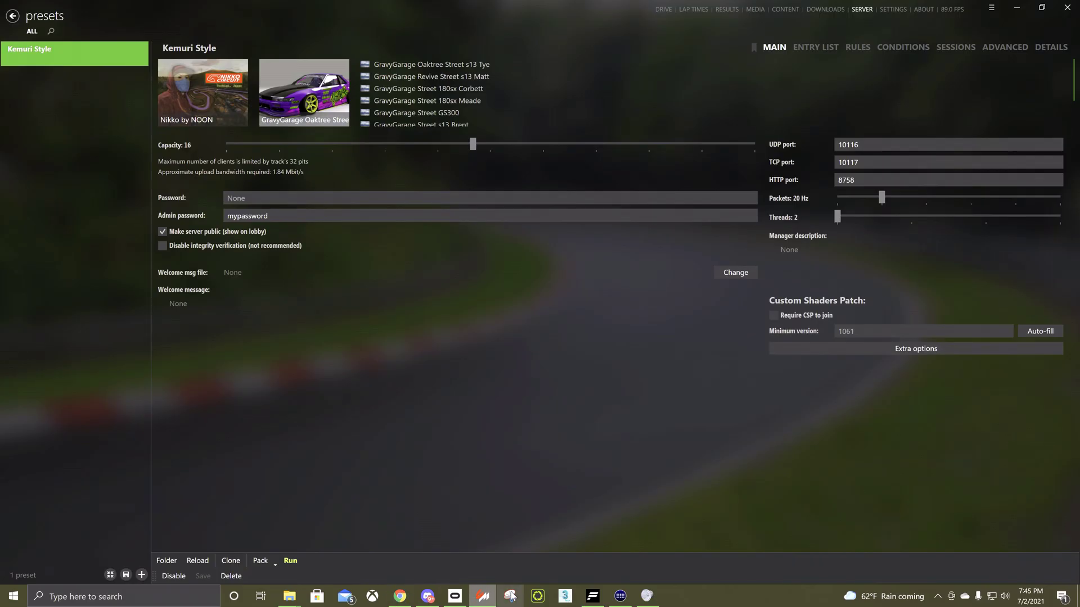
pyautogui.click(662, 10)
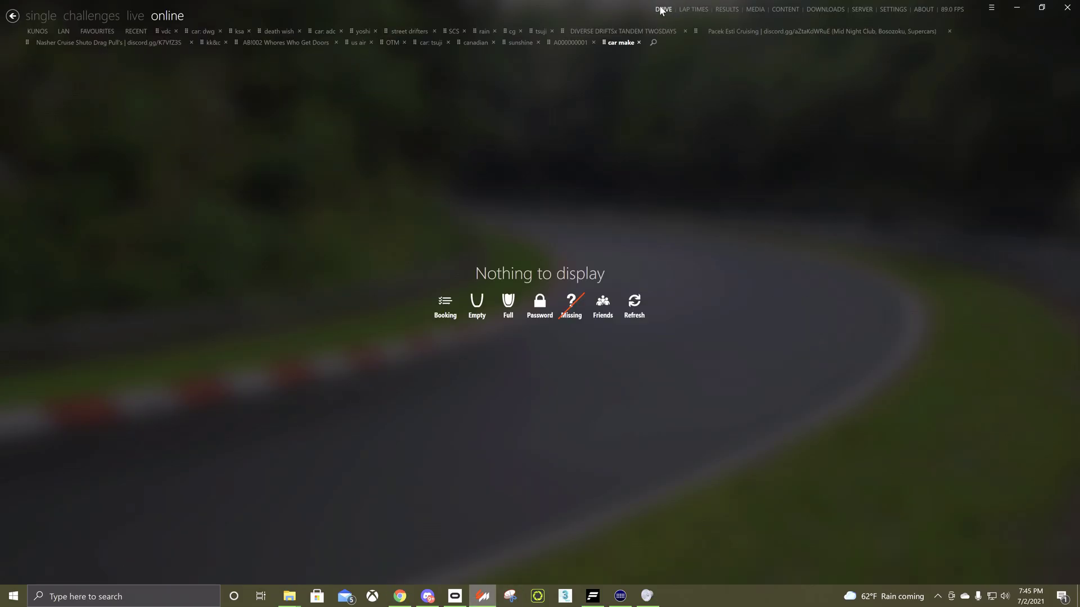
pyautogui.click(112, 33)
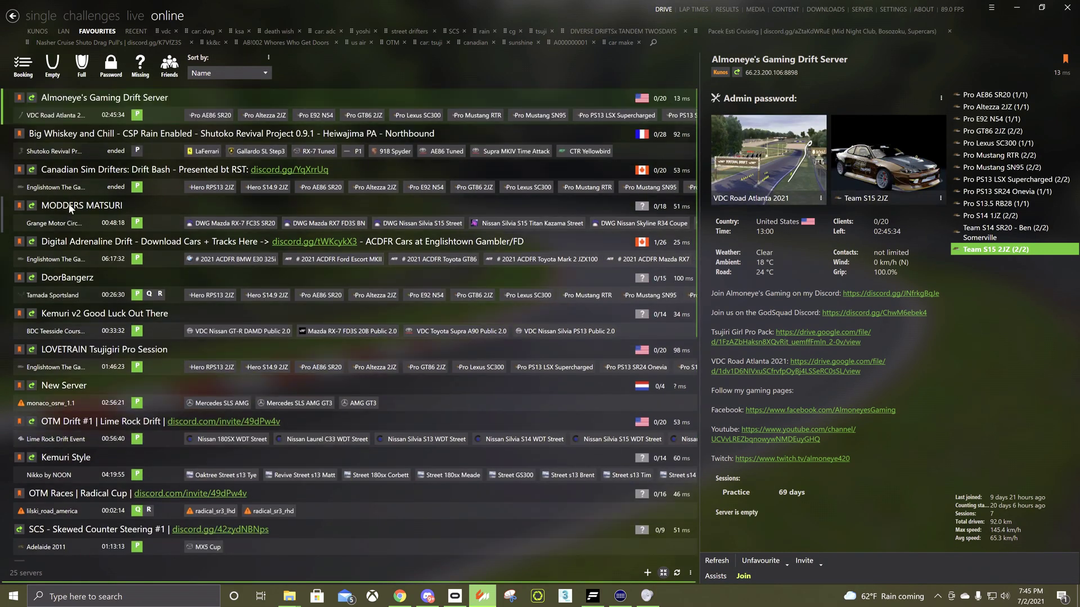
pyautogui.scroll(-1, 68, 204)
pyautogui.click(240, 402)
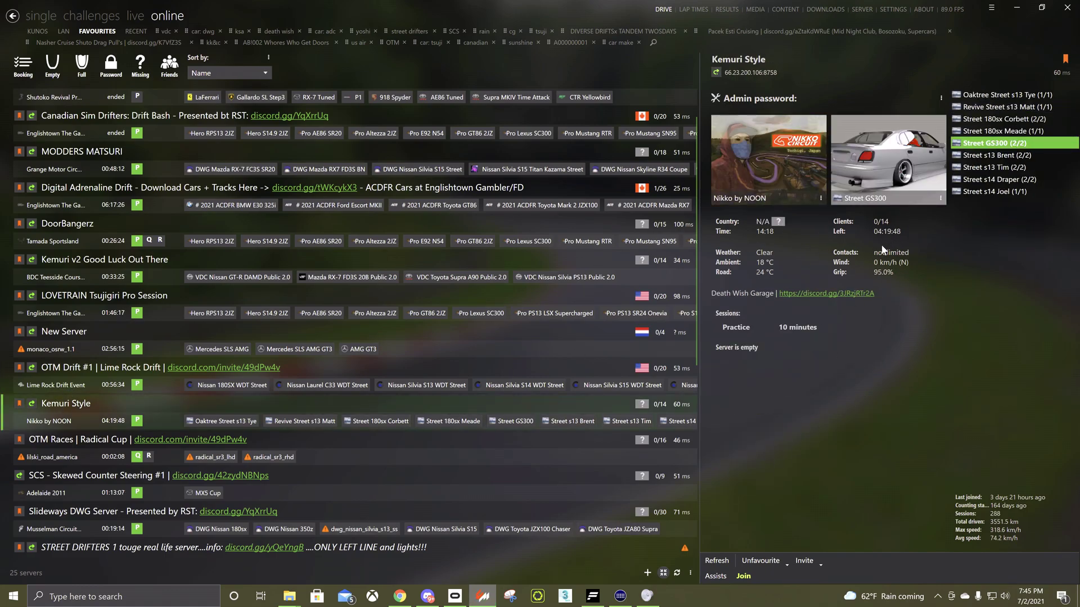
pyautogui.click(716, 560)
# Switch back to the control panel, check the uploaded files in the cfg folder, and return to the server's overview page.
pyautogui.click(399, 596)
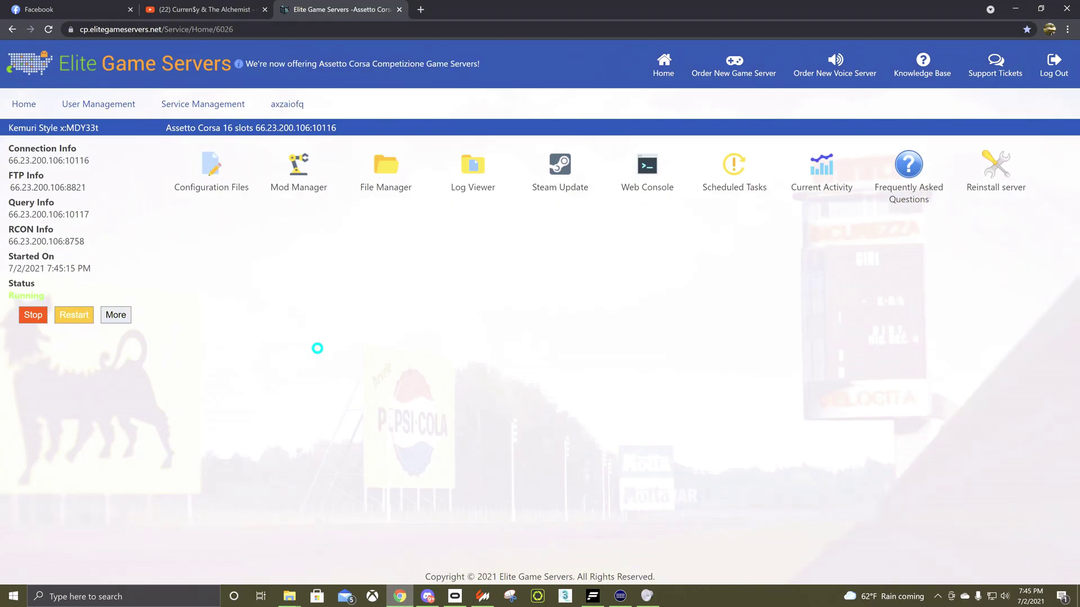
pyautogui.click(386, 179)
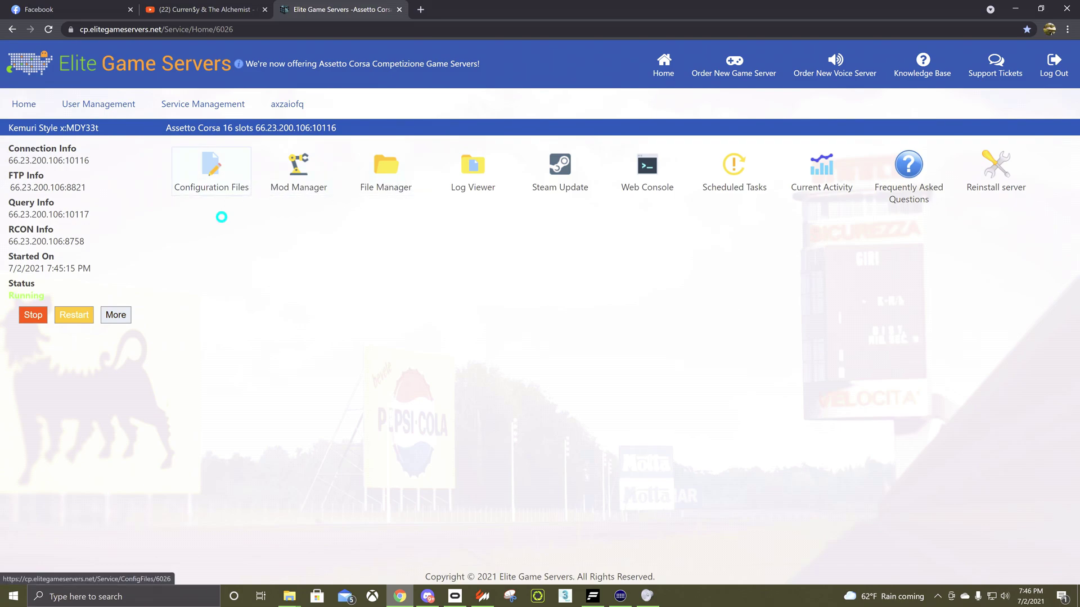
pyautogui.click(385, 168)
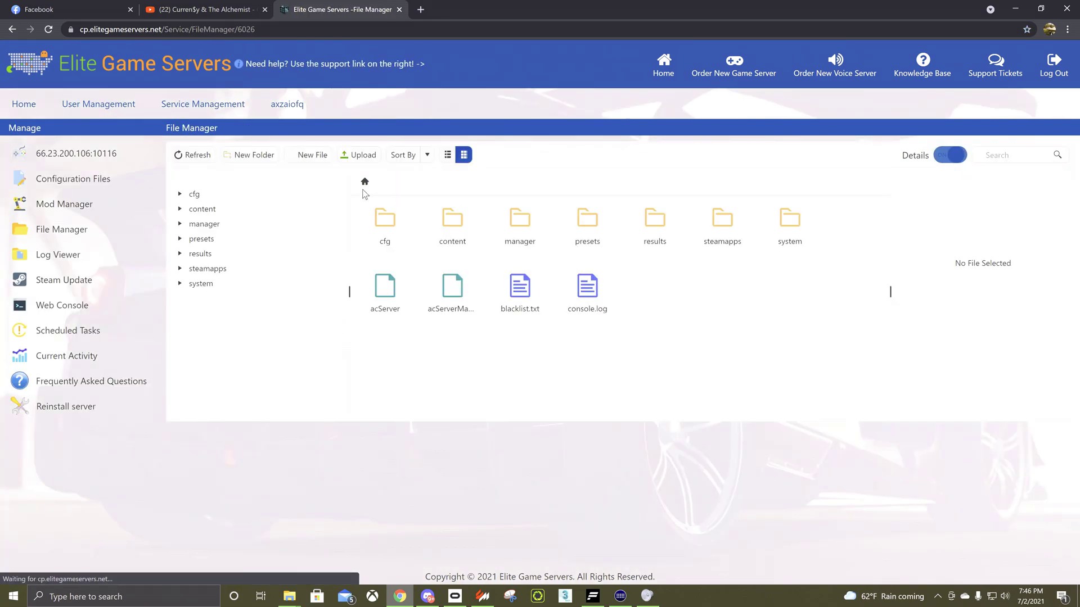
pyautogui.doubleClick(389, 230)
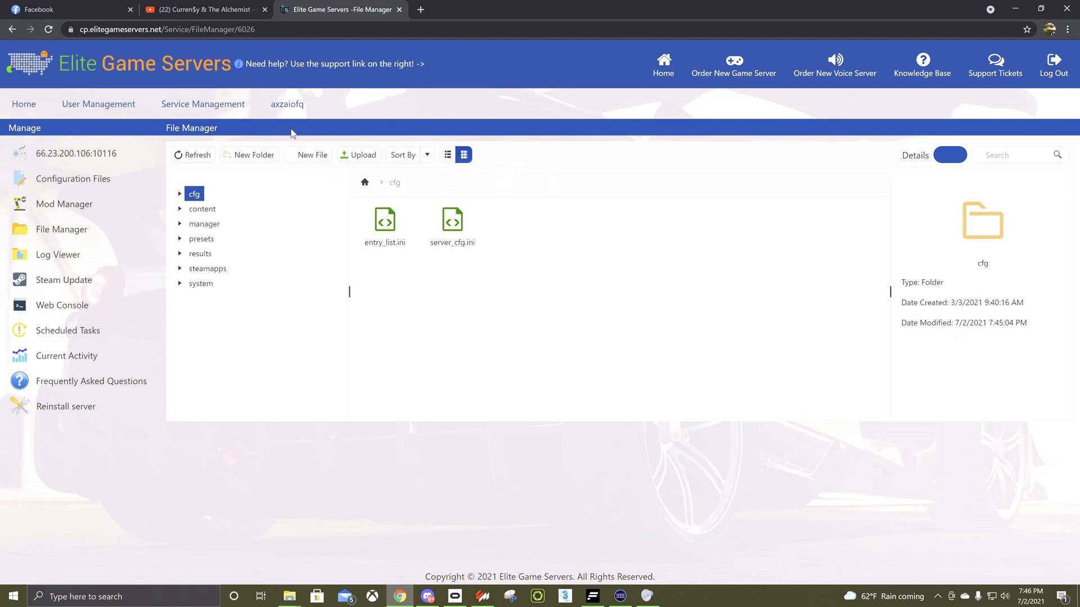
pyautogui.click(61, 152)
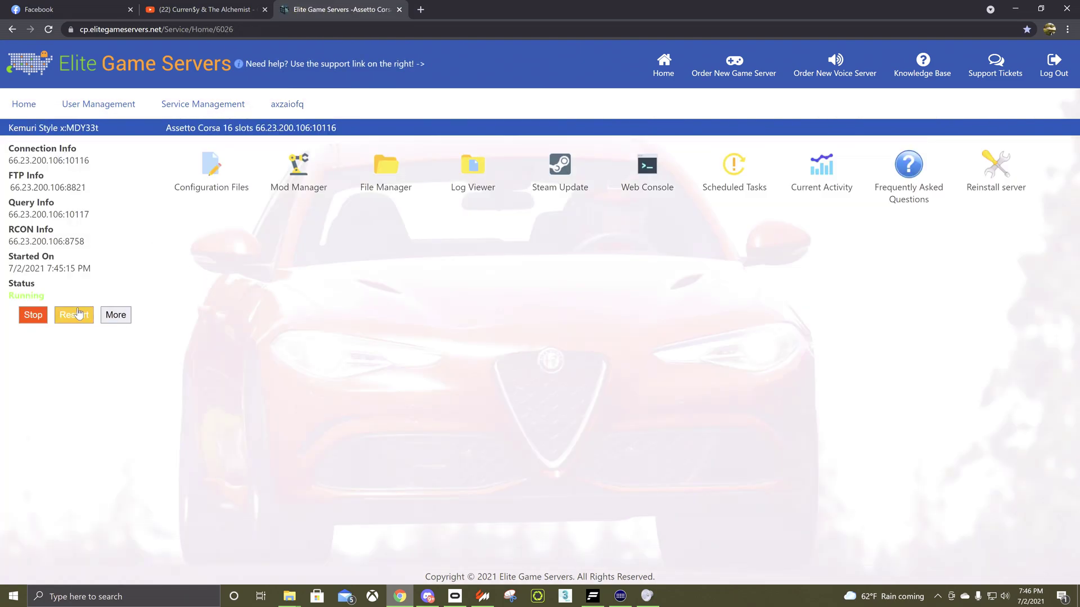